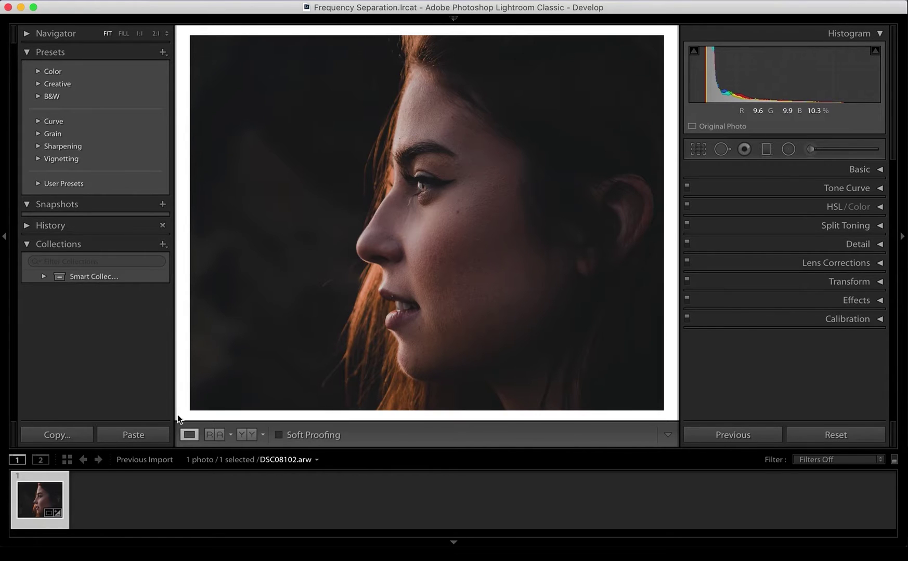
- Send the portrait DSC08102.arw from the Lightroom filmstrip to Photoshop 2020 with Edit In
{"action": "right_click", "coordinate": [37, 494]}
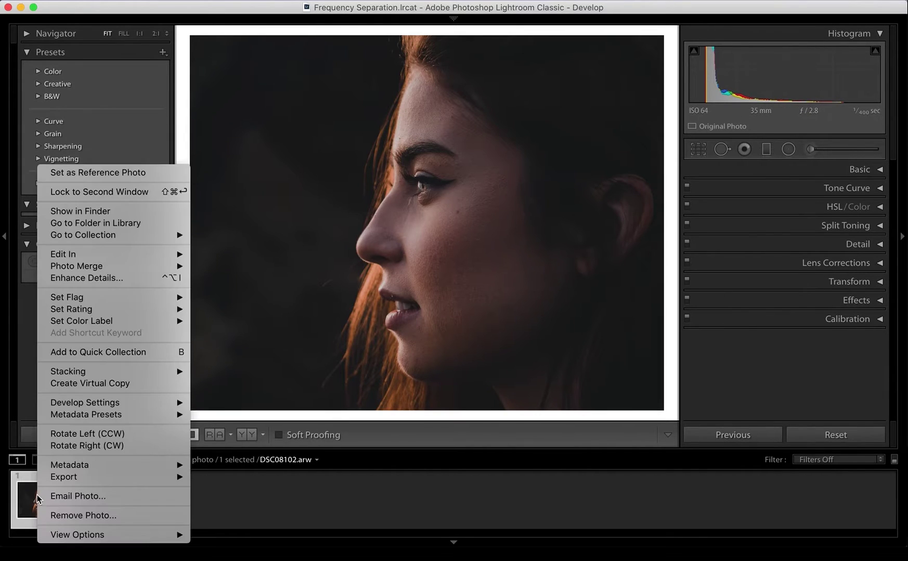
{"action": "mouse_move", "coordinate": [85, 254]}
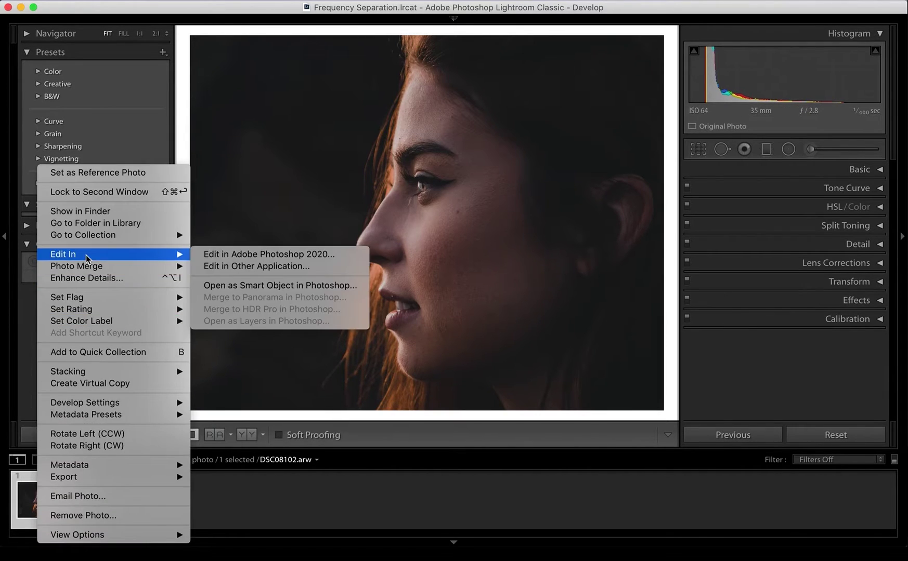
{"action": "left_click", "coordinate": [226, 254]}
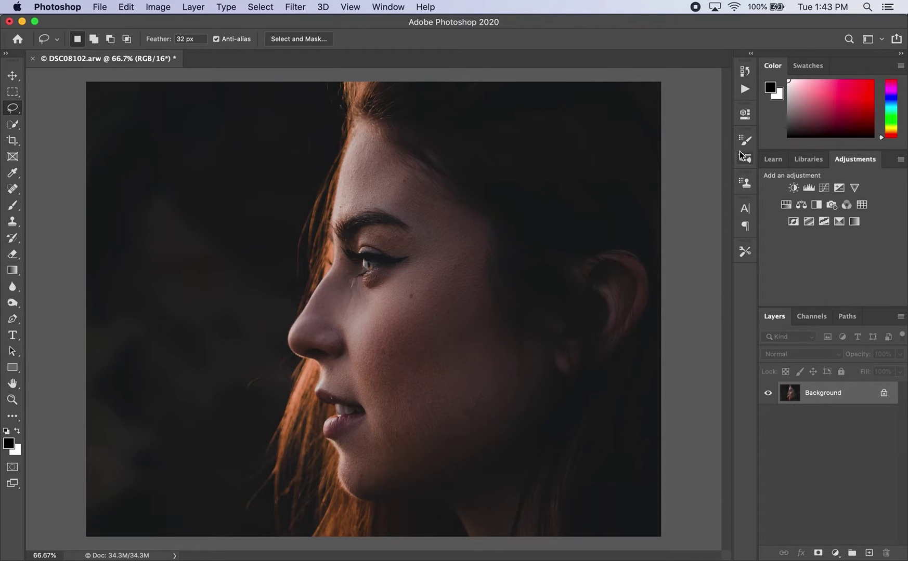
- Create an action named 'Frequency Separation' in the Frequency Separation set and begin recording
{"action": "left_click", "coordinate": [745, 89]}
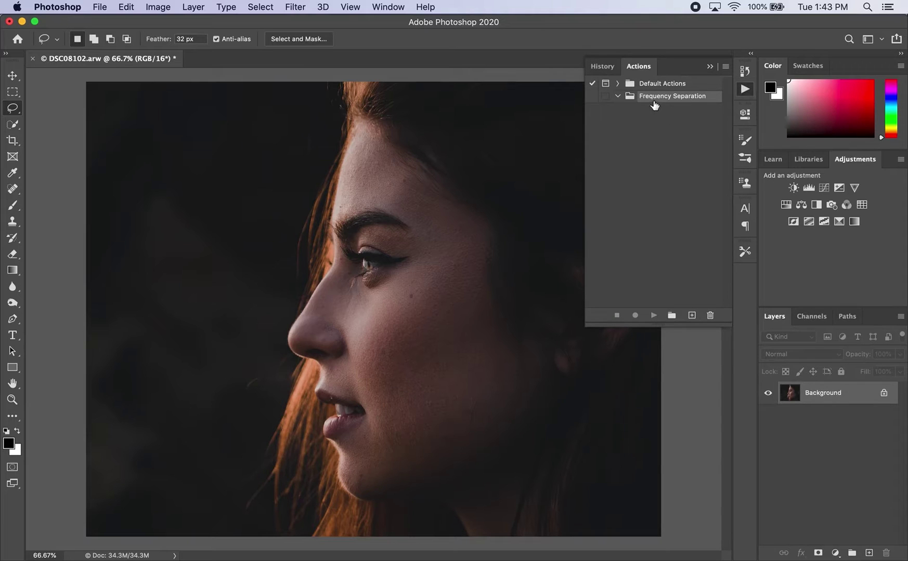
{"action": "left_click", "coordinate": [691, 317]}
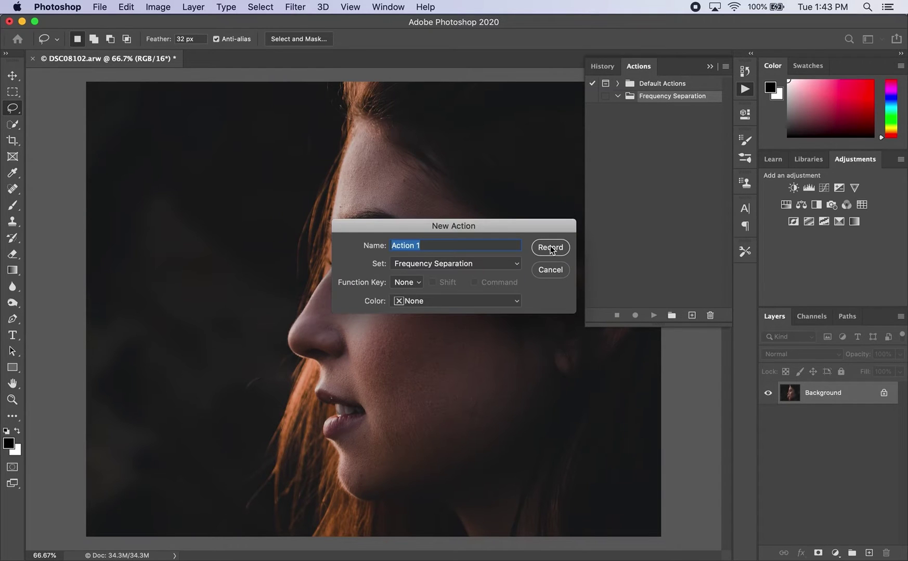
{"action": "type", "text": "Frequency Separa"}
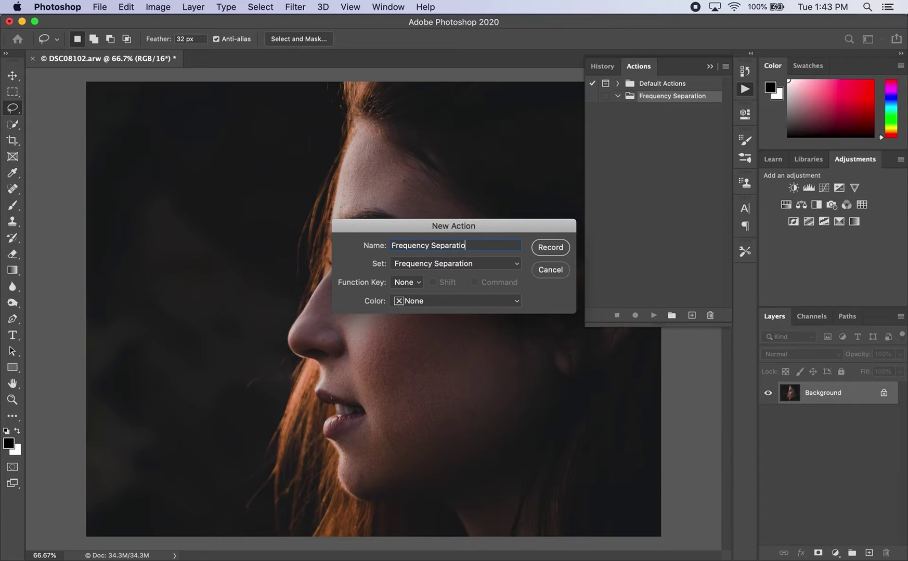
{"action": "left_click", "coordinate": [547, 249]}
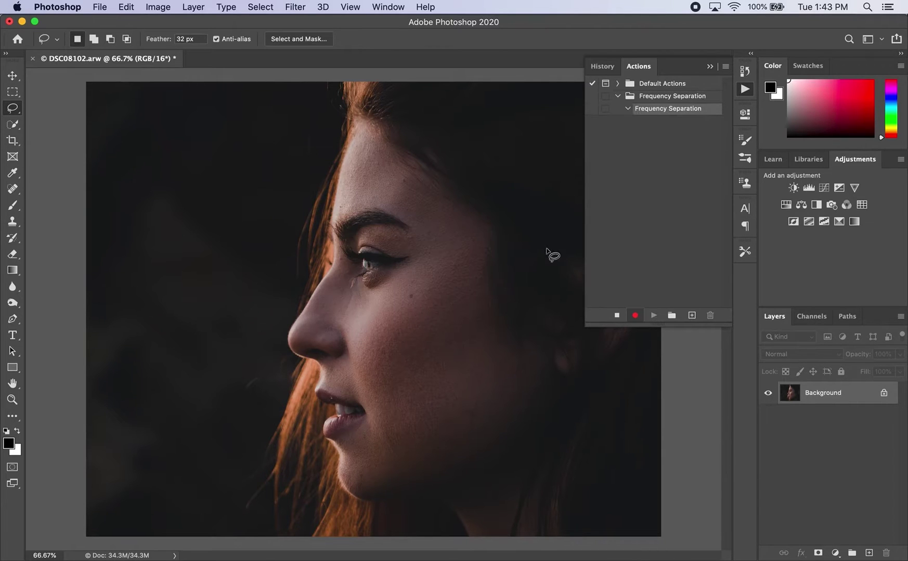
- Duplicate the Background layer twice with Cmd+J
{"action": "left_click", "coordinate": [711, 67]}
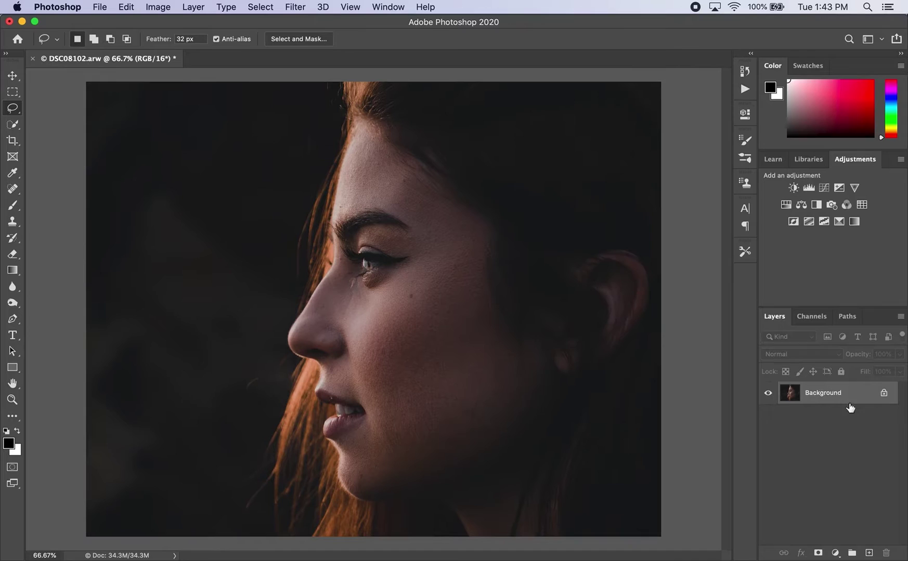
{"action": "key", "text": "super+j"}
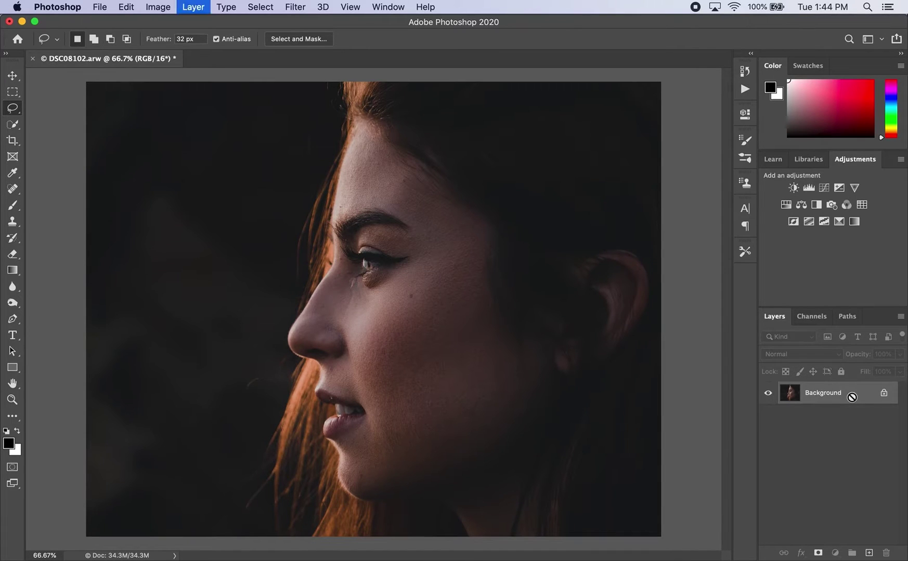
{"action": "key", "text": "super+j"}
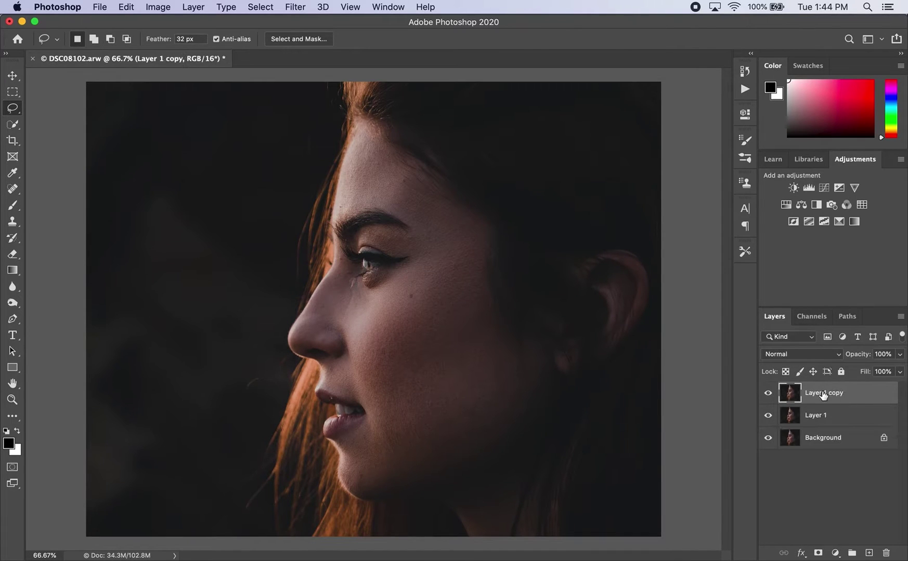
- Rename the top copy 'Textures' and the lower copy 'Tones'
{"action": "double_click", "coordinate": [824, 394]}
{"action": "type", "text": "Textures"}
{"action": "key", "text": "Return"}
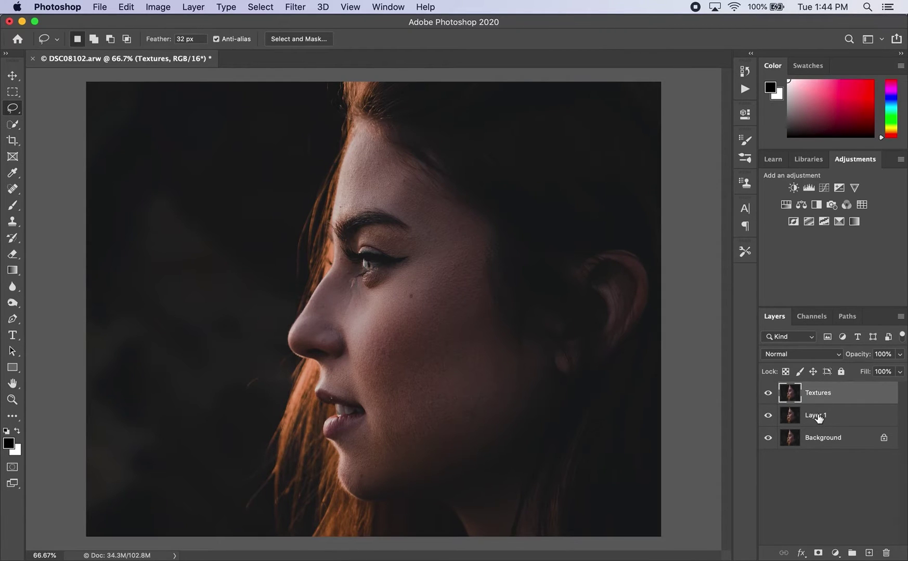
{"action": "double_click", "coordinate": [818, 416]}
{"action": "type", "text": "Tones"}
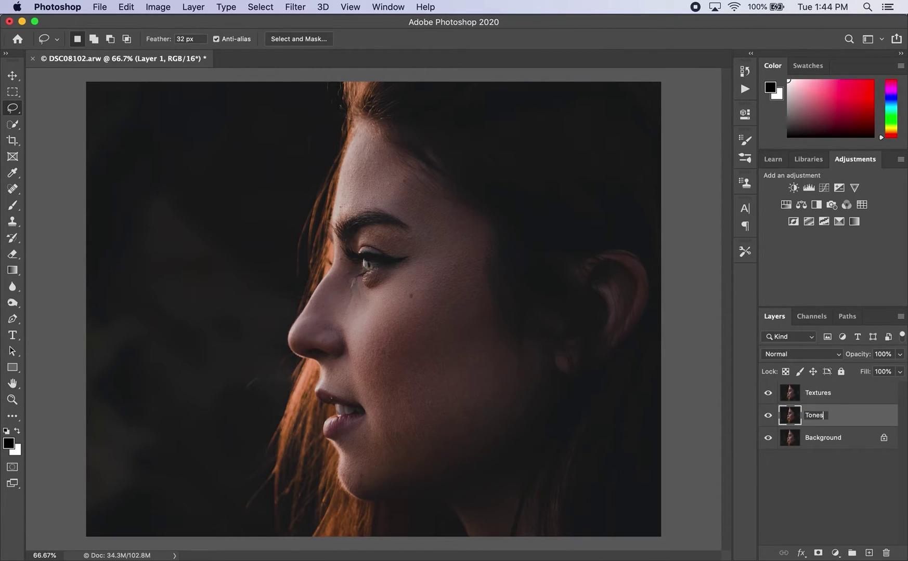
{"action": "key", "text": "Return"}
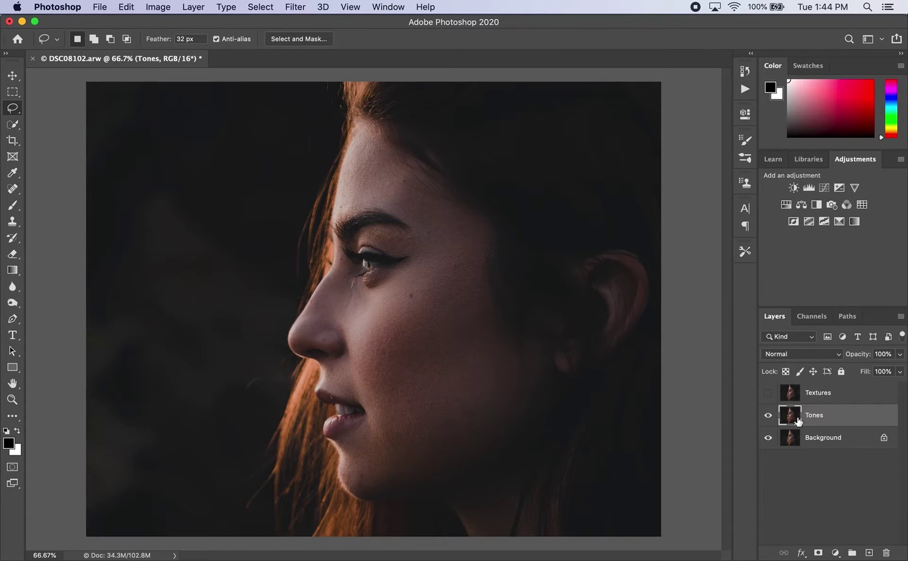
- Apply a 9.5 px Gaussian Blur to the Tones layer and make Textures visible again
{"action": "left_click", "coordinate": [295, 7]}
{"action": "mouse_move", "coordinate": [344, 154]}
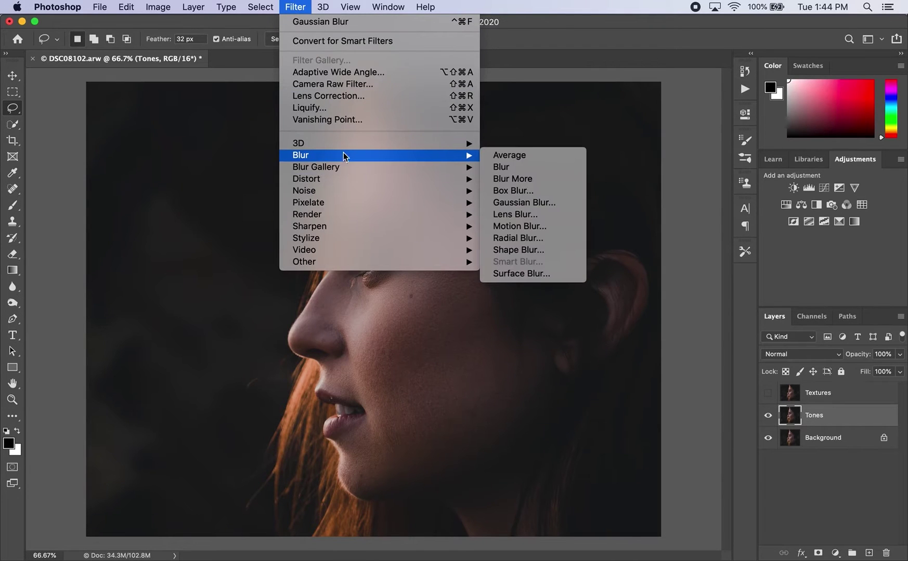
{"action": "left_click", "coordinate": [517, 203]}
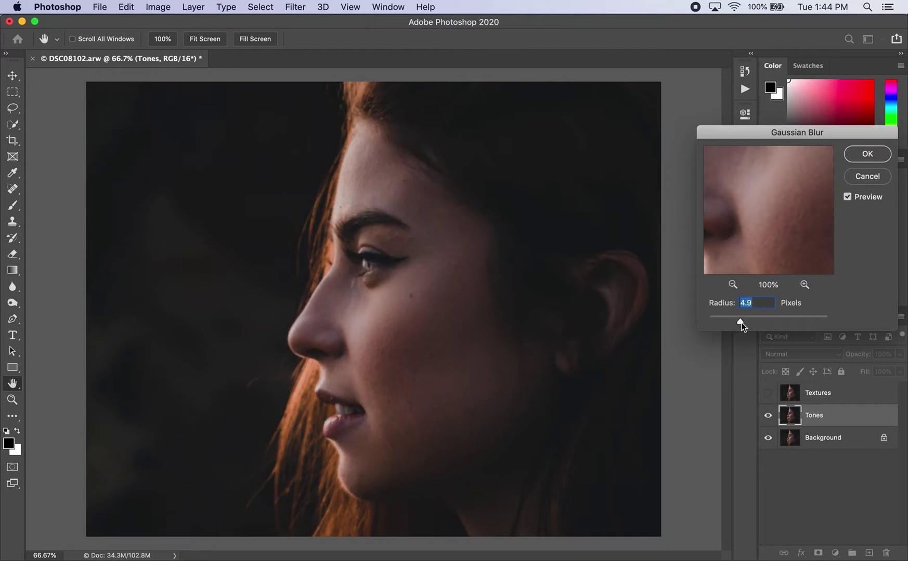
{"action": "left_click_drag", "start_coordinate": [740, 323], "coordinate": [753, 323]}
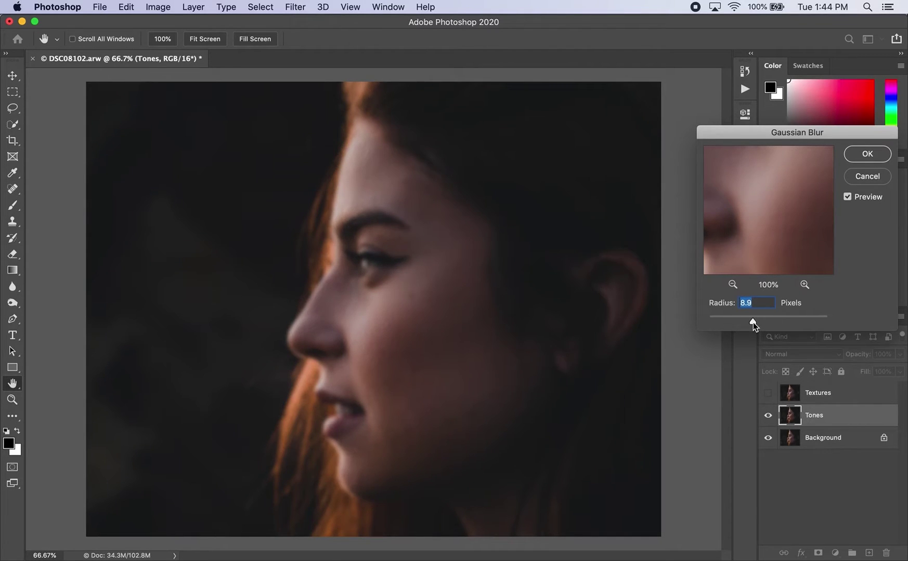
{"action": "left_click_drag", "start_coordinate": [753, 323], "coordinate": [754, 323]}
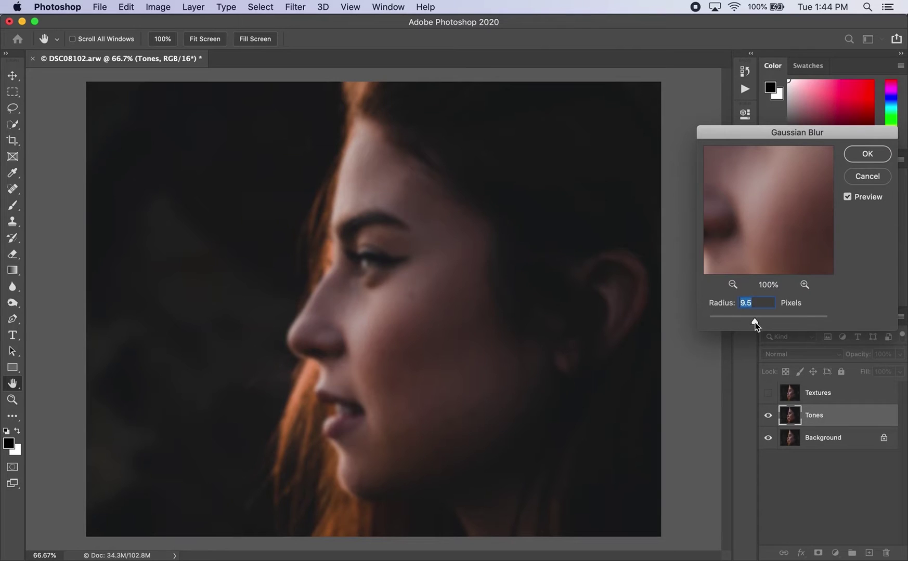
{"action": "left_click", "coordinate": [866, 154]}
{"action": "key", "text": "l"}
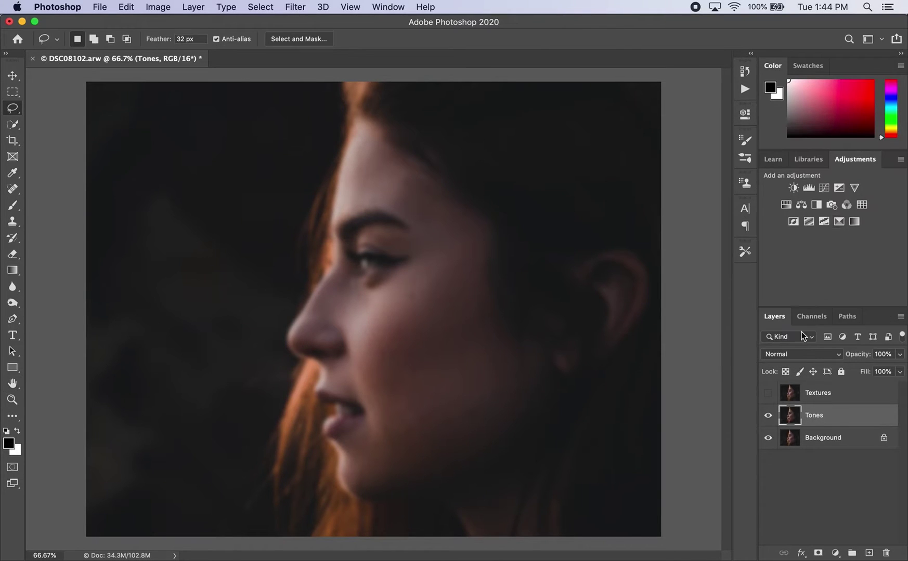
{"action": "left_click", "coordinate": [768, 394]}
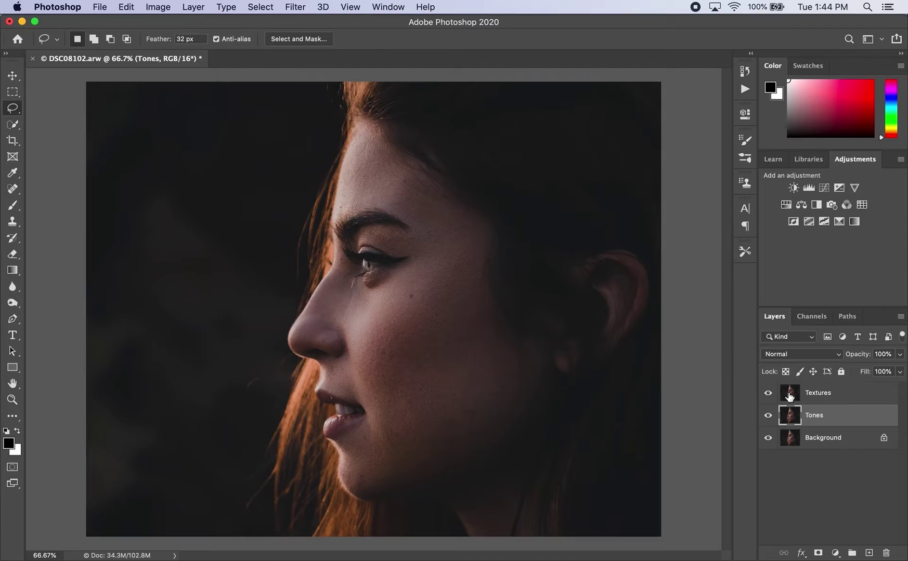
- Apply Image to Textures using Tones as source, Subtract blending, Scale 2, Offset 128
{"action": "left_click", "coordinate": [789, 397]}
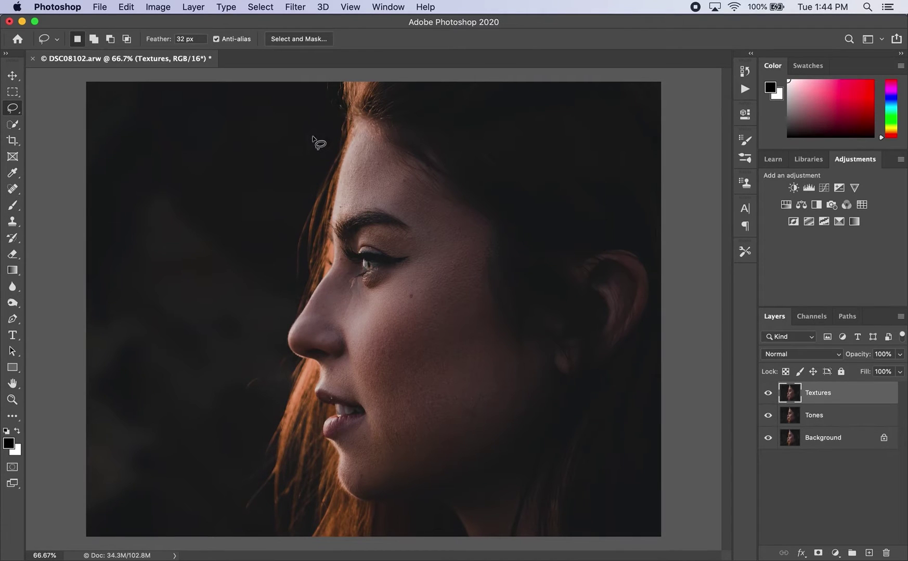
{"action": "left_click", "coordinate": [159, 7]}
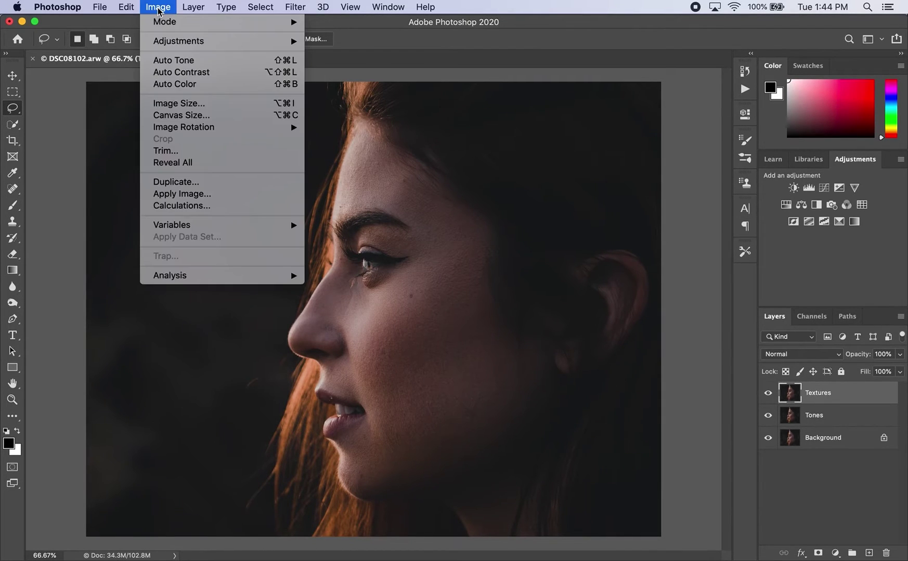
{"action": "left_click", "coordinate": [168, 193]}
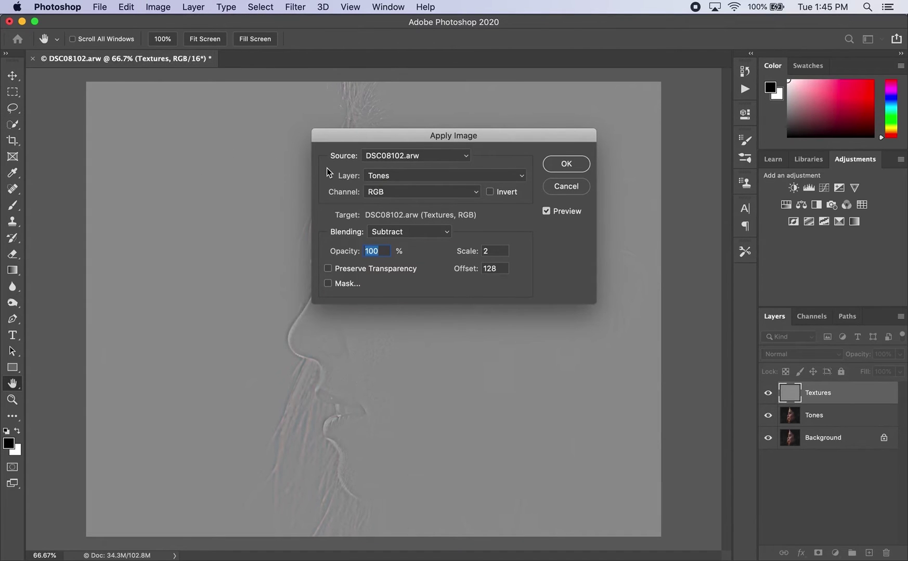
{"action": "left_click", "coordinate": [377, 179]}
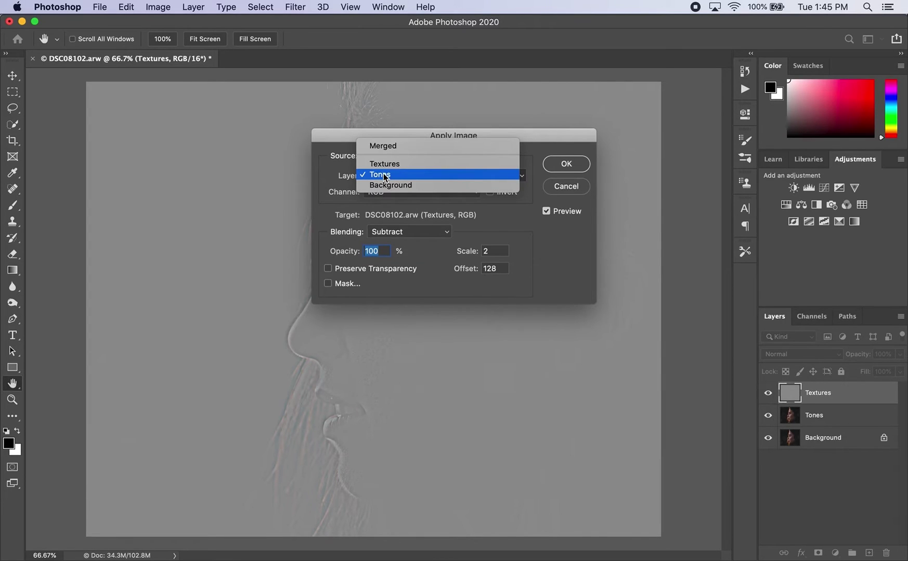
{"action": "left_click", "coordinate": [385, 176]}
{"action": "left_click", "coordinate": [402, 235]}
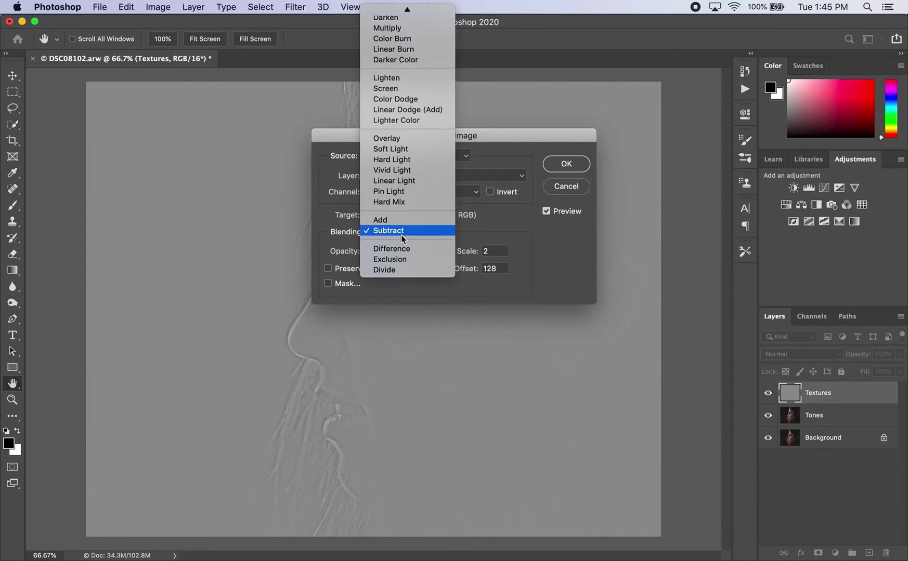
{"action": "left_click", "coordinate": [398, 234]}
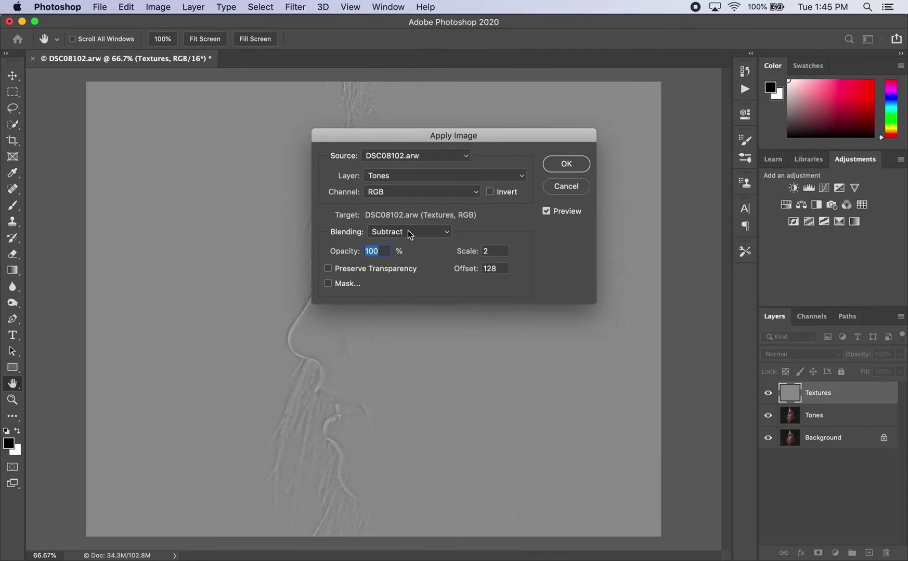
{"action": "double_click", "coordinate": [498, 251]}
{"action": "double_click", "coordinate": [502, 269]}
{"action": "left_click", "coordinate": [564, 165]}
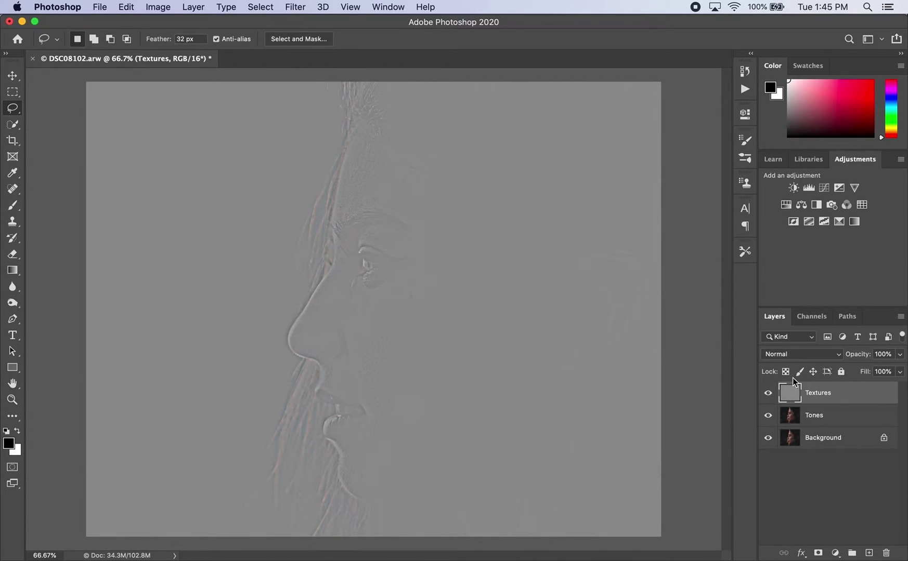
- Set the Textures layer to Linear Light and stop recording the Frequency Separation action
{"action": "left_click", "coordinate": [790, 354]}
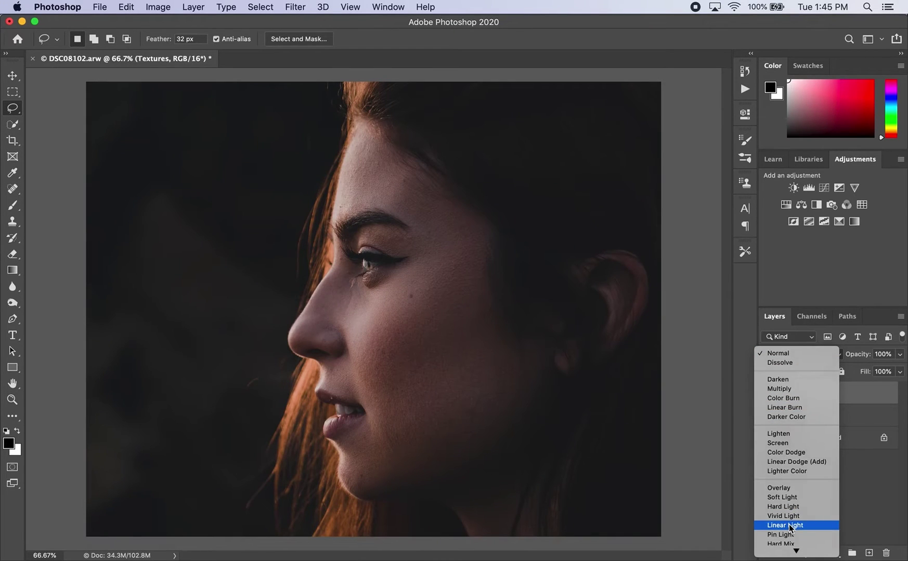
{"action": "left_click", "coordinate": [788, 526]}
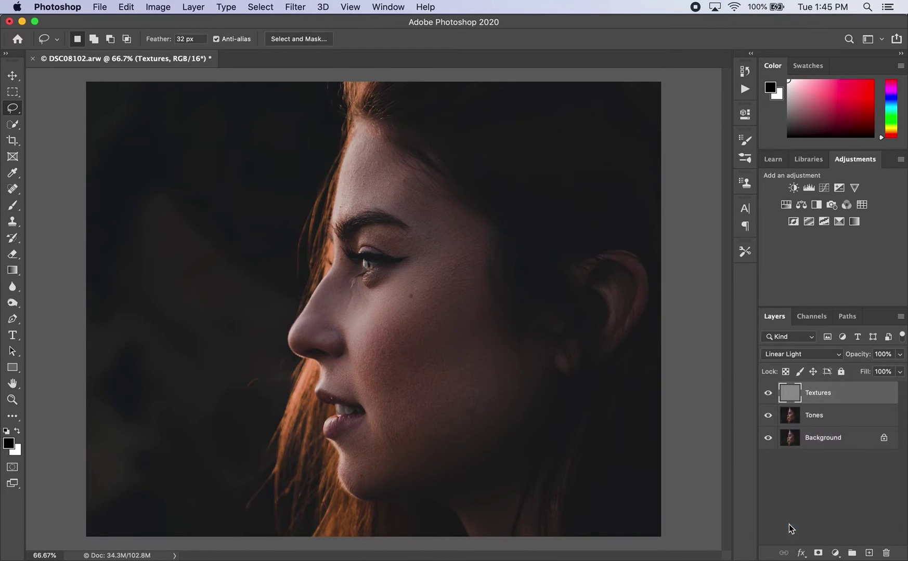
{"action": "left_click", "coordinate": [745, 90]}
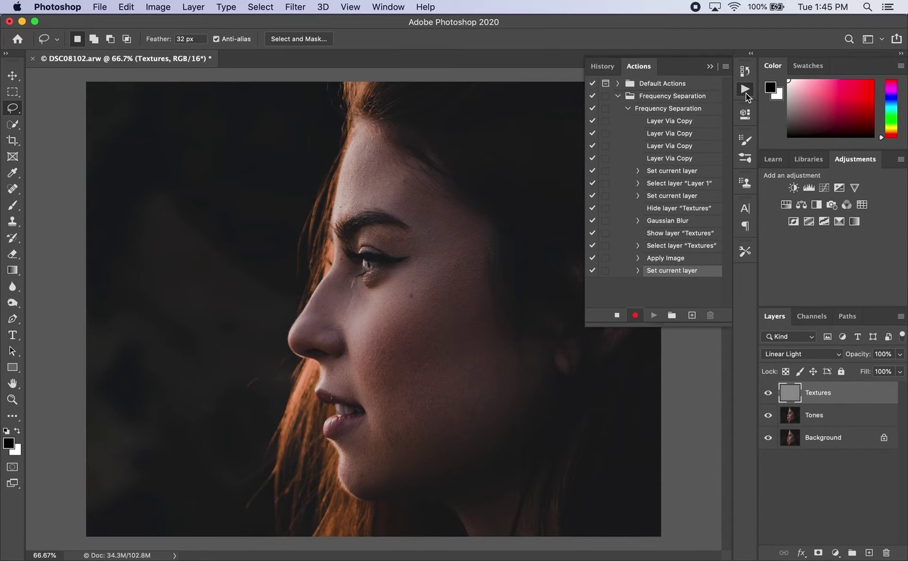
{"action": "left_click", "coordinate": [616, 315]}
{"action": "key", "text": "b"}
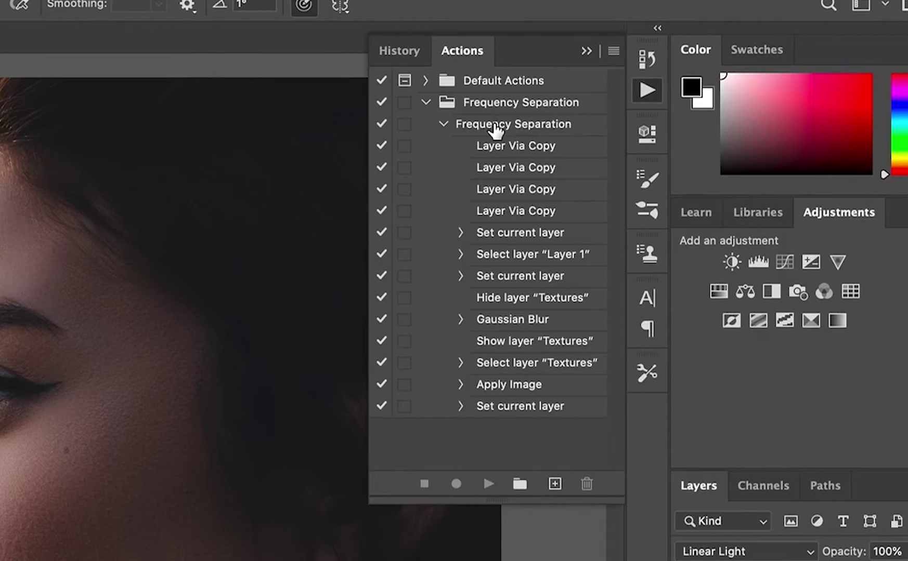
{"action": "left_click", "coordinate": [659, 109]}
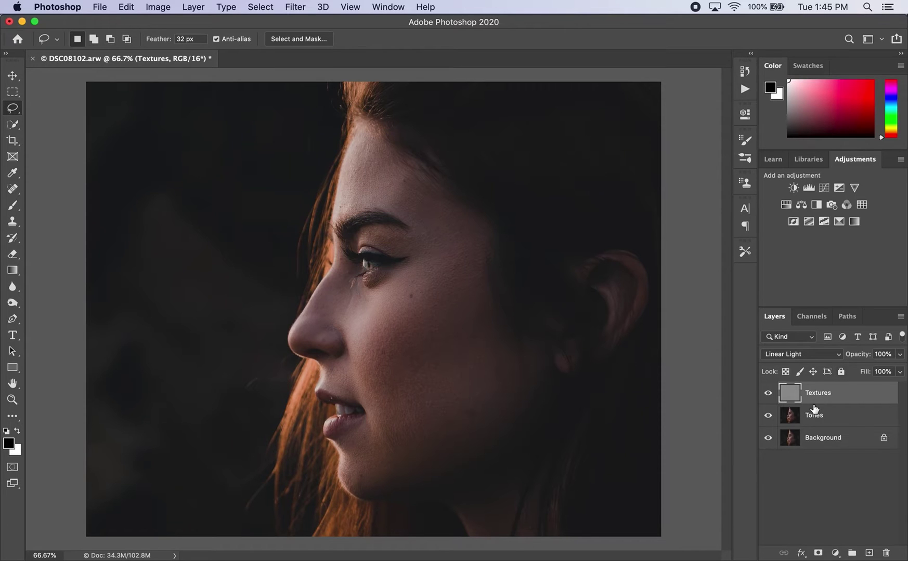
- On the Tones layer, lasso the cheek with a 32 px feather
{"action": "left_click", "coordinate": [790, 416]}
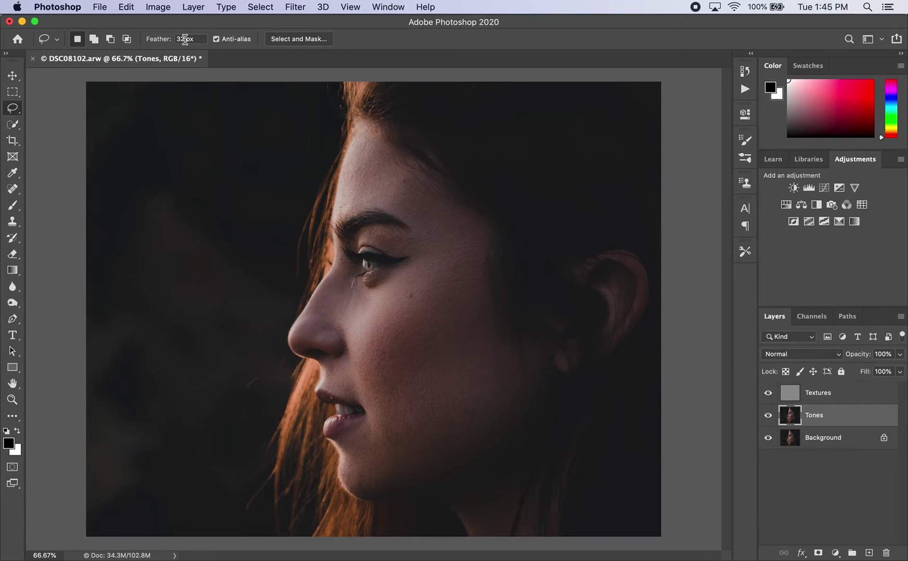
{"action": "left_click_drag", "start_coordinate": [195, 38], "coordinate": [176, 38]}
{"action": "left_click", "coordinate": [438, 257]}
{"action": "mouse_move", "coordinate": [439, 258]}
{"action": "left_mouse_down"}
{"action": "mouse_move", "coordinate": [367, 314]}
{"action": "mouse_move", "coordinate": [353, 343]}
{"action": "mouse_move", "coordinate": [388, 445]}
{"action": "mouse_move", "coordinate": [424, 447]}
{"action": "mouse_move", "coordinate": [464, 415]}
{"action": "mouse_move", "coordinate": [489, 350]}
{"action": "mouse_move", "coordinate": [477, 274]}
{"action": "mouse_move", "coordinate": [439, 259]}
{"action": "left_mouse_up"}
- Blur the cheek selection with a 17.6 px Gaussian Blur, then deselect
{"action": "left_click", "coordinate": [294, 5]}
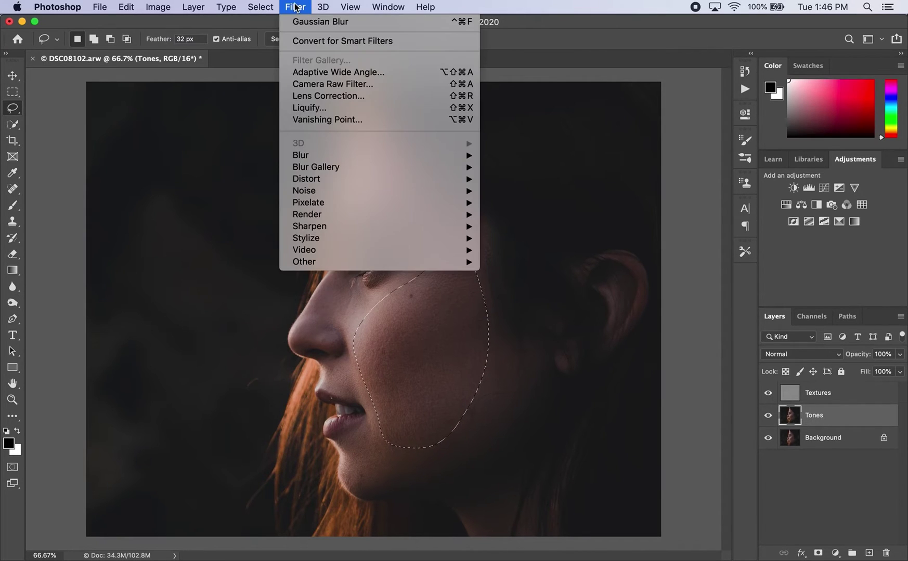
{"action": "mouse_move", "coordinate": [325, 156]}
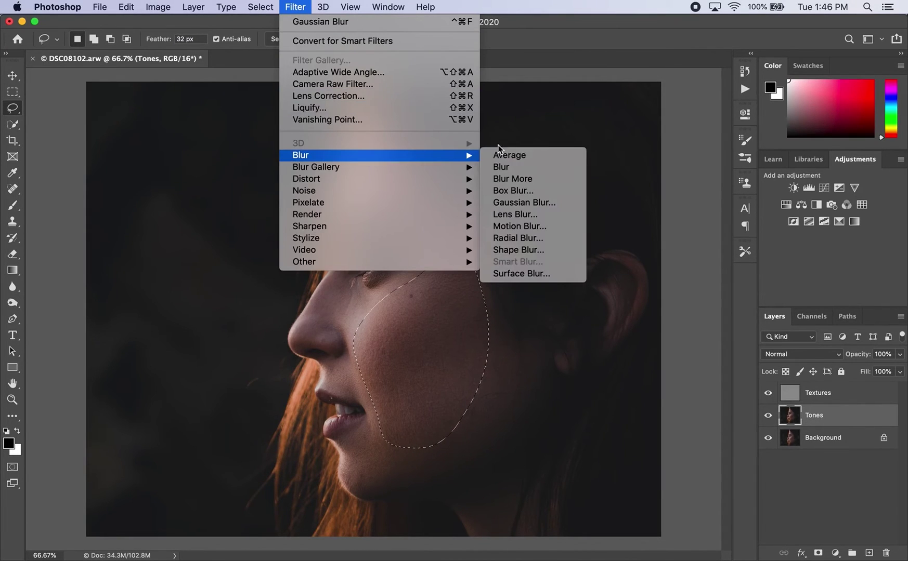
{"action": "left_click", "coordinate": [530, 202]}
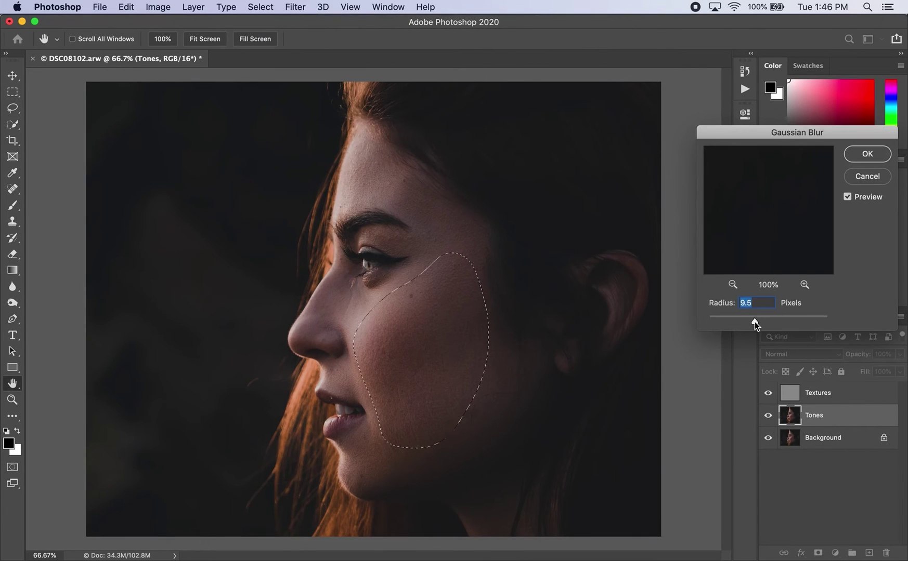
{"action": "left_click_drag", "start_coordinate": [754, 322], "coordinate": [769, 322]}
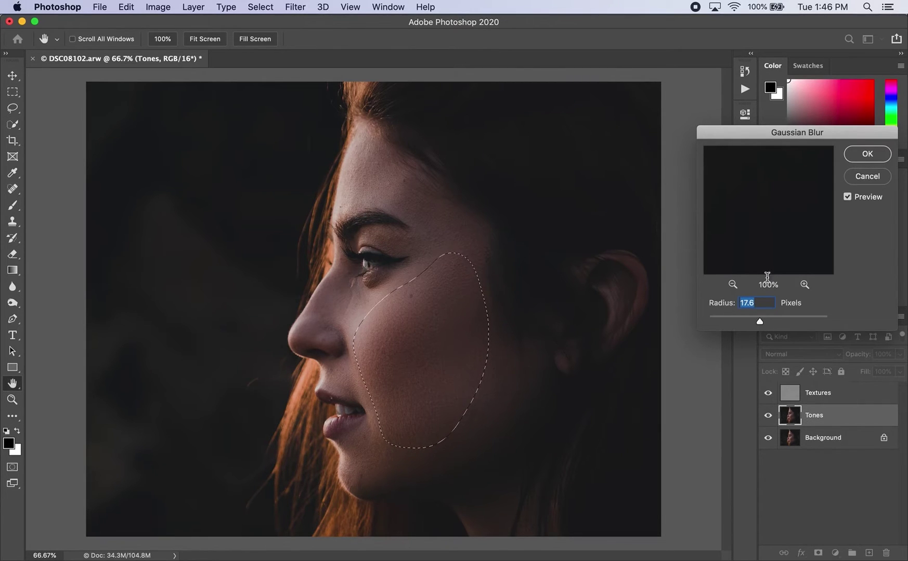
{"action": "left_click", "coordinate": [867, 154]}
{"action": "key", "text": "l"}
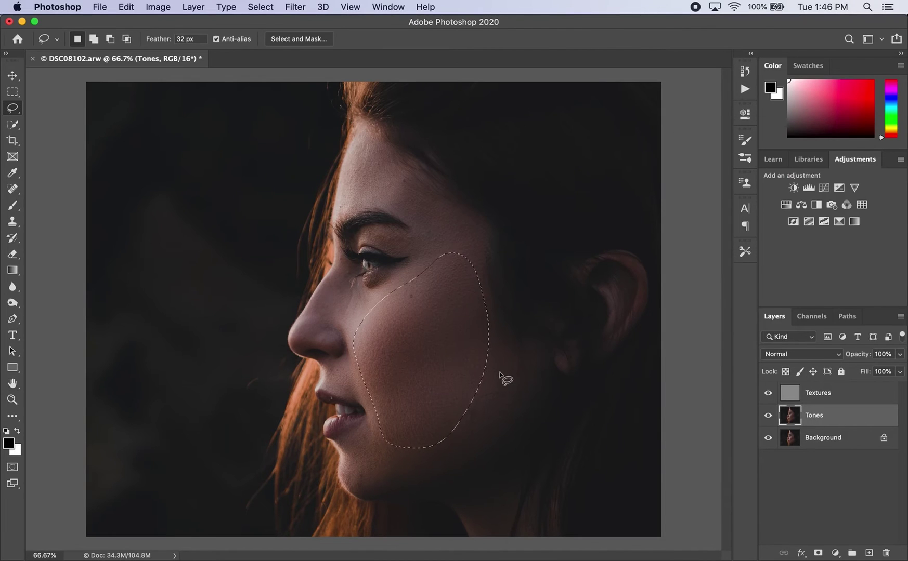
{"action": "key", "text": "super+d"}
- Re-apply the Gaussian Blur to the chin and to more of the cheek toward the jaw
{"action": "mouse_move", "coordinate": [377, 427]}
{"action": "left_mouse_down"}
{"action": "mouse_move", "coordinate": [353, 448]}
{"action": "mouse_move", "coordinate": [353, 481]}
{"action": "mouse_move", "coordinate": [374, 486]}
{"action": "mouse_move", "coordinate": [418, 470]}
{"action": "mouse_move", "coordinate": [421, 451]}
{"action": "mouse_move", "coordinate": [377, 428]}
{"action": "left_mouse_up"}
{"action": "left_click", "coordinate": [288, 10]}
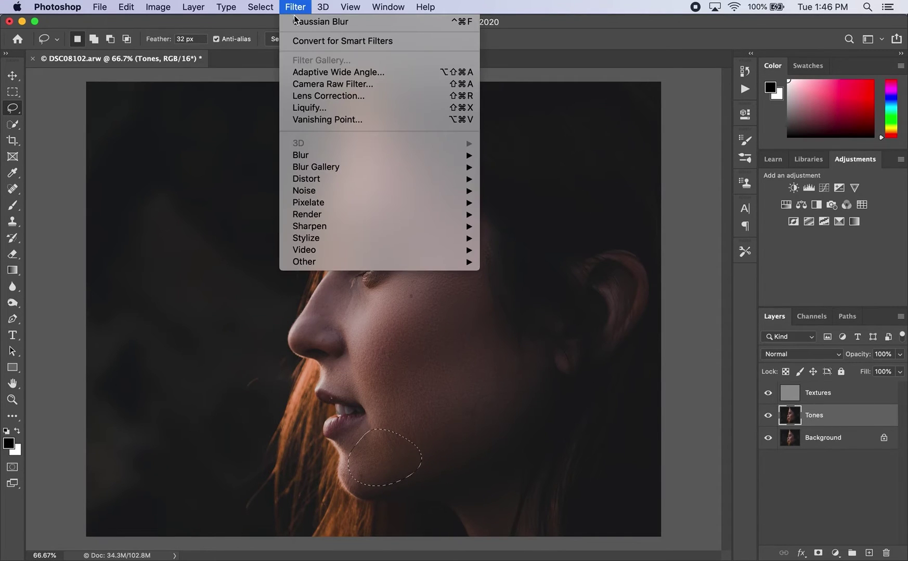
{"action": "left_click", "coordinate": [295, 21]}
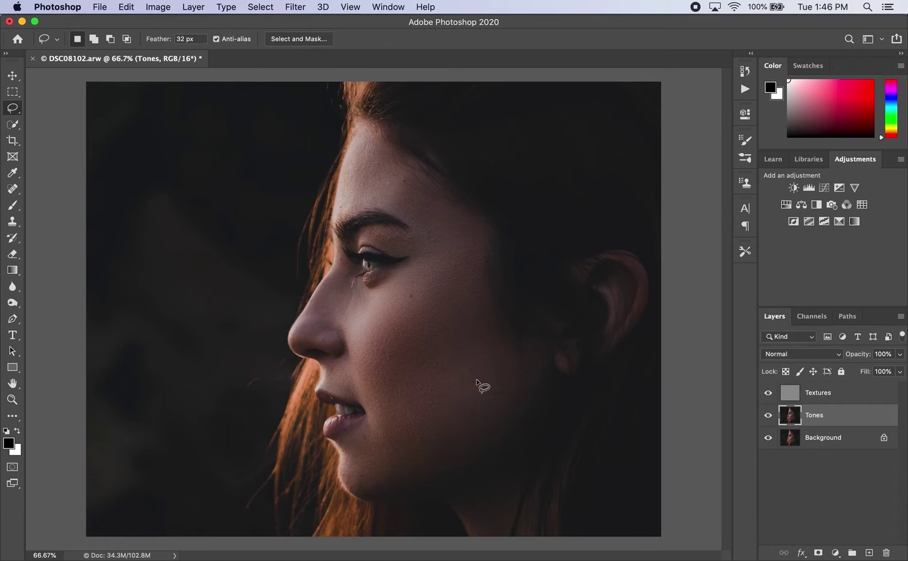
{"action": "mouse_move", "coordinate": [486, 376]}
{"action": "left_mouse_down"}
{"action": "mouse_move", "coordinate": [417, 421]}
{"action": "mouse_move", "coordinate": [410, 442]}
{"action": "mouse_move", "coordinate": [421, 454]}
{"action": "mouse_move", "coordinate": [468, 451]}
{"action": "mouse_move", "coordinate": [507, 433]}
{"action": "mouse_move", "coordinate": [524, 387]}
{"action": "mouse_move", "coordinate": [504, 371]}
{"action": "mouse_move", "coordinate": [486, 375]}
{"action": "left_mouse_up"}
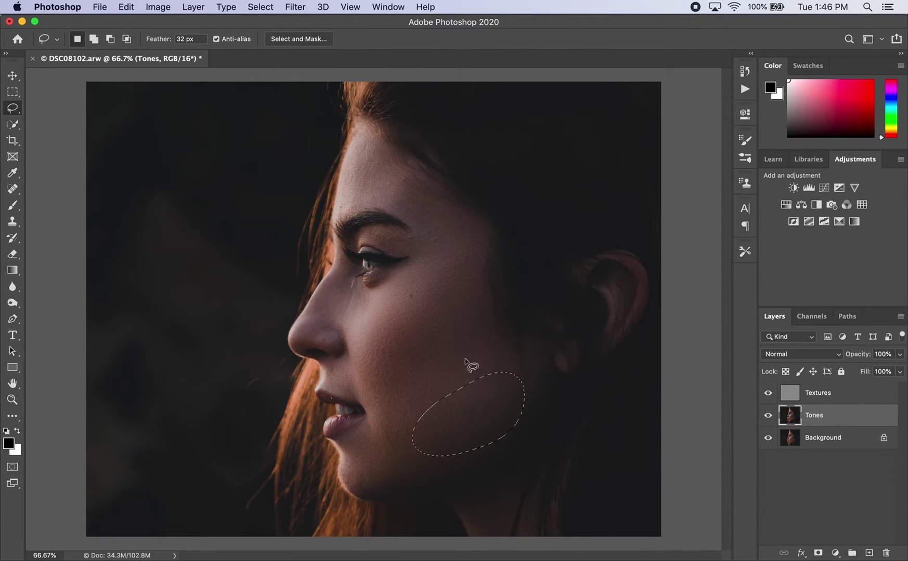
{"action": "left_click", "coordinate": [294, 6]}
{"action": "left_click", "coordinate": [294, 21]}
{"action": "key", "text": "super+d"}
- Select and re-blur the cheek beside the nose and the temple
{"action": "mouse_move", "coordinate": [392, 277]}
{"action": "left_mouse_down"}
{"action": "mouse_move", "coordinate": [365, 289]}
{"action": "mouse_move", "coordinate": [340, 277]}
{"action": "mouse_move", "coordinate": [323, 294]}
{"action": "mouse_move", "coordinate": [353, 339]}
{"action": "mouse_move", "coordinate": [375, 352]}
{"action": "mouse_move", "coordinate": [411, 324]}
{"action": "mouse_move", "coordinate": [427, 280]}
{"action": "mouse_move", "coordinate": [421, 262]}
{"action": "mouse_move", "coordinate": [392, 276]}
{"action": "left_mouse_up"}
{"action": "left_click", "coordinate": [302, 6]}
{"action": "left_click", "coordinate": [305, 22]}
{"action": "left_click", "coordinate": [457, 304]}
{"action": "mouse_move", "coordinate": [405, 217]}
{"action": "left_mouse_down"}
{"action": "mouse_move", "coordinate": [416, 276]}
{"action": "mouse_move", "coordinate": [399, 209]}
{"action": "left_mouse_up"}
{"action": "left_click", "coordinate": [294, 6]}
{"action": "left_click", "coordinate": [306, 22]}
- Select and re-blur the forehead and the tip of the nose
{"action": "mouse_move", "coordinate": [365, 137]}
{"action": "left_mouse_down"}
{"action": "mouse_move", "coordinate": [340, 209]}
{"action": "mouse_move", "coordinate": [364, 136]}
{"action": "left_mouse_up"}
{"action": "left_click", "coordinate": [295, 7]}
{"action": "left_click", "coordinate": [306, 22]}
{"action": "mouse_move", "coordinate": [326, 300]}
{"action": "left_mouse_down"}
{"action": "mouse_move", "coordinate": [306, 336]}
{"action": "mouse_move", "coordinate": [343, 319]}
{"action": "mouse_move", "coordinate": [325, 299]}
{"action": "left_mouse_up"}
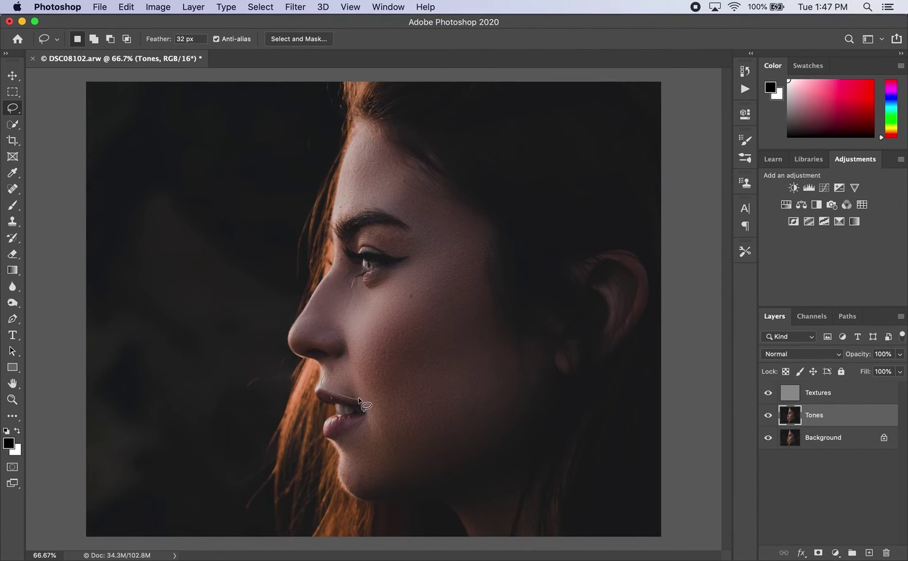
{"action": "left_click", "coordinate": [295, 6]}
{"action": "left_click", "coordinate": [306, 21]}
{"action": "left_click", "coordinate": [513, 391]}
- Set up the Clone Stamp on Textures at about 50% opacity with a 91 px brush
{"action": "left_click", "coordinate": [793, 393]}
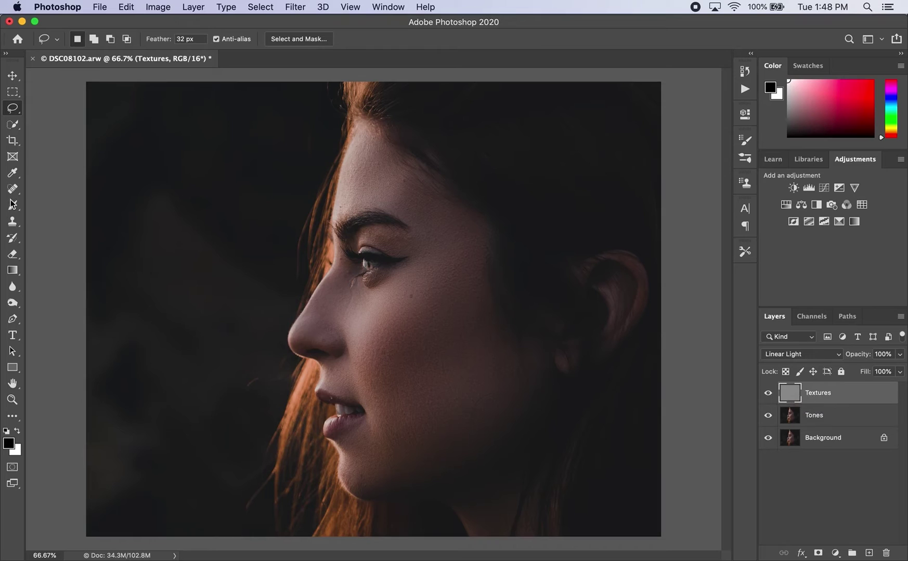
{"action": "left_click", "coordinate": [14, 224]}
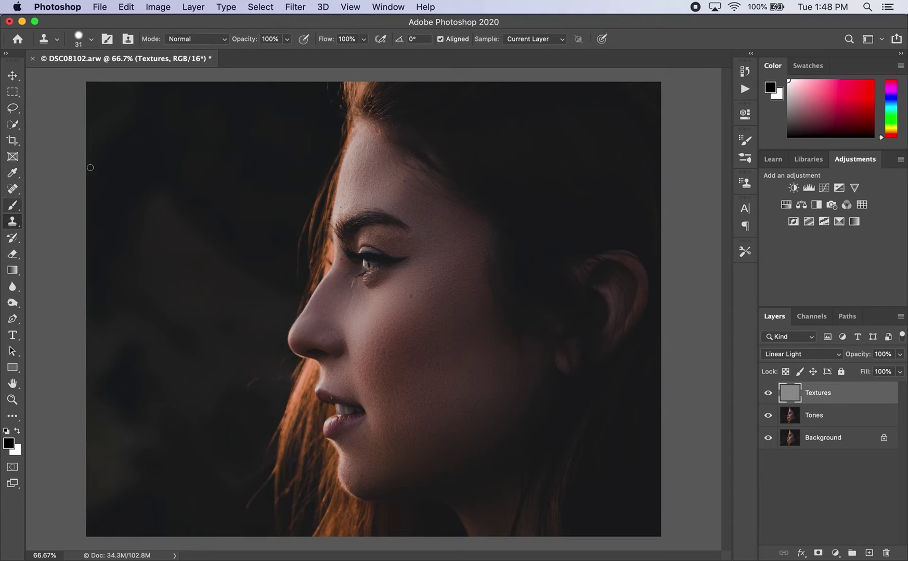
{"action": "left_click", "coordinate": [287, 39]}
{"action": "left_click_drag", "start_coordinate": [286, 54], "coordinate": [258, 55]}
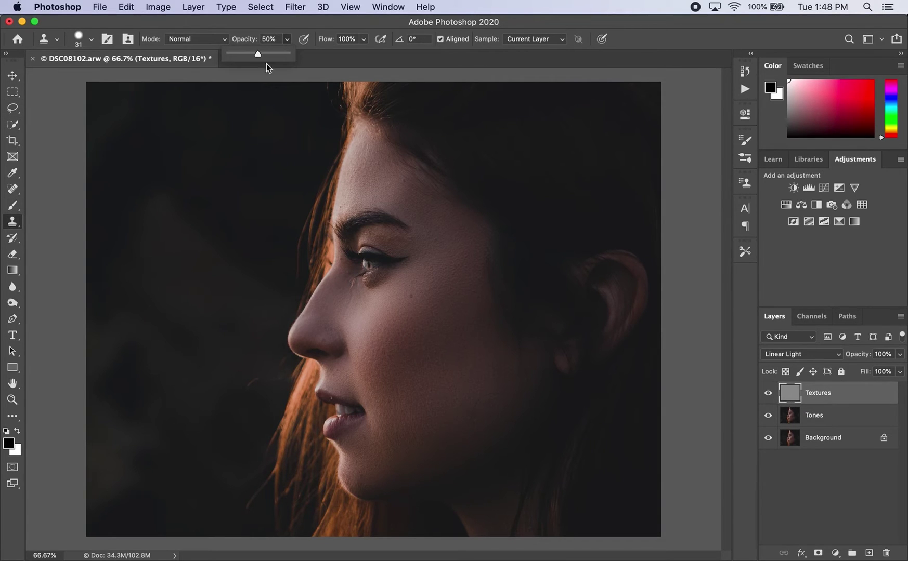
{"action": "left_click", "coordinate": [91, 39]}
{"action": "left_click_drag", "start_coordinate": [88, 74], "coordinate": [93, 74]}
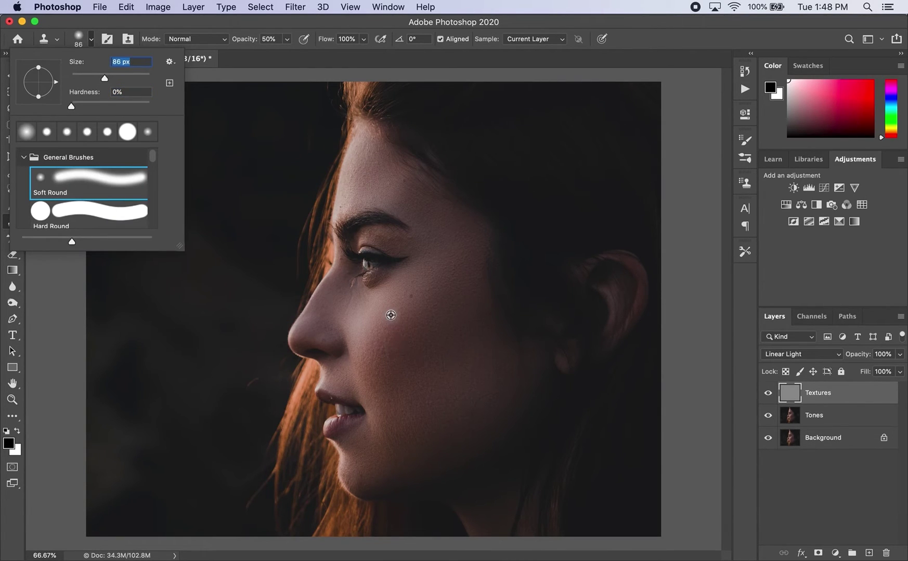
{"action": "type", "text": "91"}
{"action": "key", "text": "Return"}
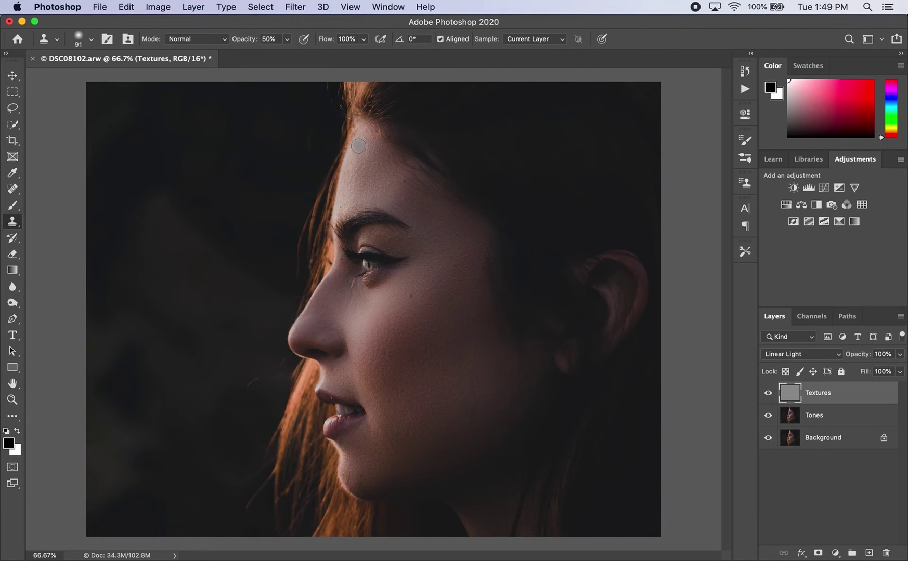
- Clone cheek texture over the forehead and alongside the nose
{"action": "left_click_drag", "start_coordinate": [359, 146], "coordinate": [350, 191]}
{"action": "mouse_move", "coordinate": [362, 195]}
{"action": "left_mouse_down"}
{"action": "mouse_move", "coordinate": [339, 212]}
{"action": "mouse_move", "coordinate": [351, 193]}
{"action": "left_mouse_up"}
{"action": "left_click", "coordinate": [385, 317], "text": "alt"}
{"action": "mouse_move", "coordinate": [416, 223]}
{"action": "left_mouse_down"}
{"action": "mouse_move", "coordinate": [435, 237]}
{"action": "mouse_move", "coordinate": [407, 200]}
{"action": "left_mouse_up"}
{"action": "mouse_move", "coordinate": [341, 271]}
{"action": "left_mouse_down"}
{"action": "mouse_move", "coordinate": [324, 306]}
{"action": "mouse_move", "coordinate": [344, 287]}
{"action": "mouse_move", "coordinate": [337, 318]}
{"action": "mouse_move", "coordinate": [322, 307]}
{"action": "left_mouse_up"}
{"action": "left_click", "coordinate": [394, 318], "text": "alt"}
{"action": "left_click", "coordinate": [383, 323], "text": "alt"}
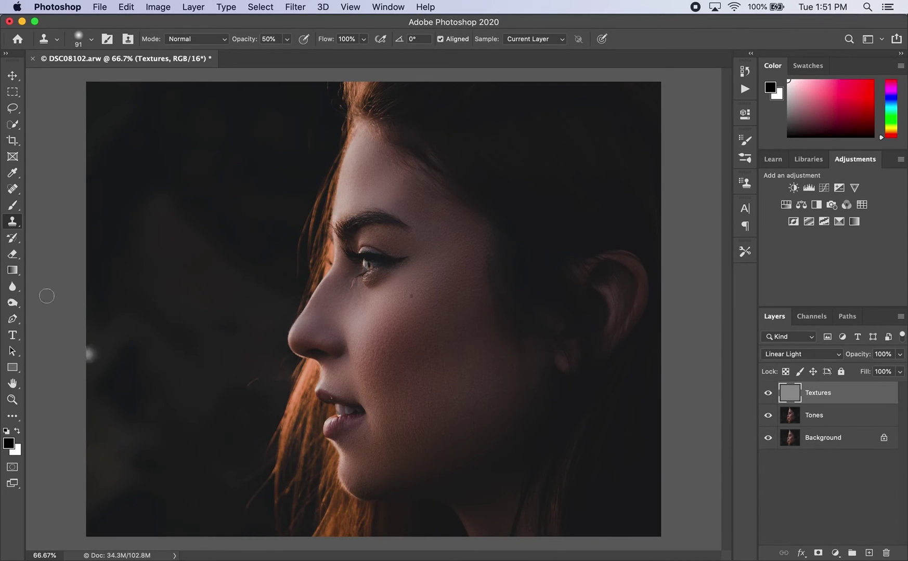
- Remove the dark spots on the chin with the Spot Healing Brush
{"action": "left_click", "coordinate": [13, 189]}
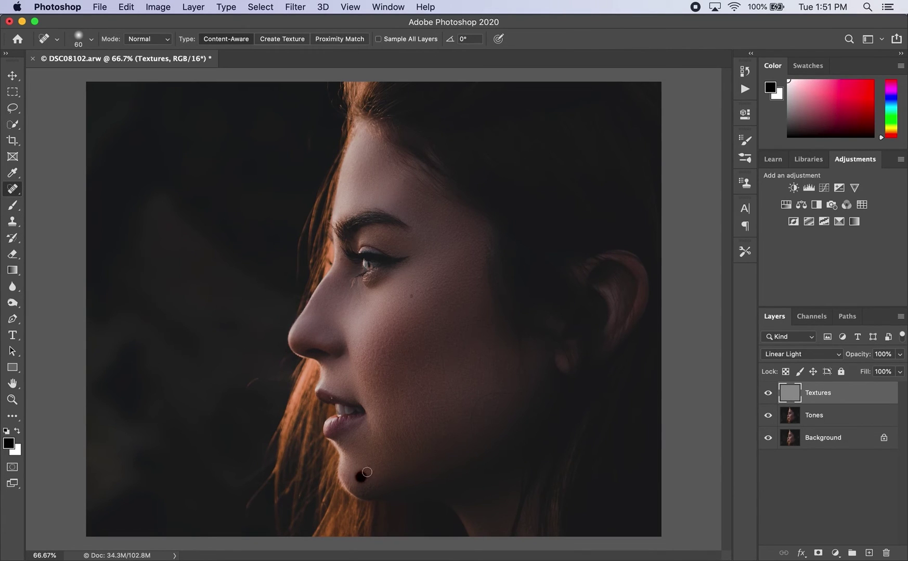
{"action": "left_click_drag", "start_coordinate": [367, 472], "coordinate": [368, 473]}
{"action": "left_click", "coordinate": [363, 438]}
- Clone smoother texture across the cheek and lower cheek with the Clone Stamp at 100% opacity
{"action": "left_click", "coordinate": [14, 221]}
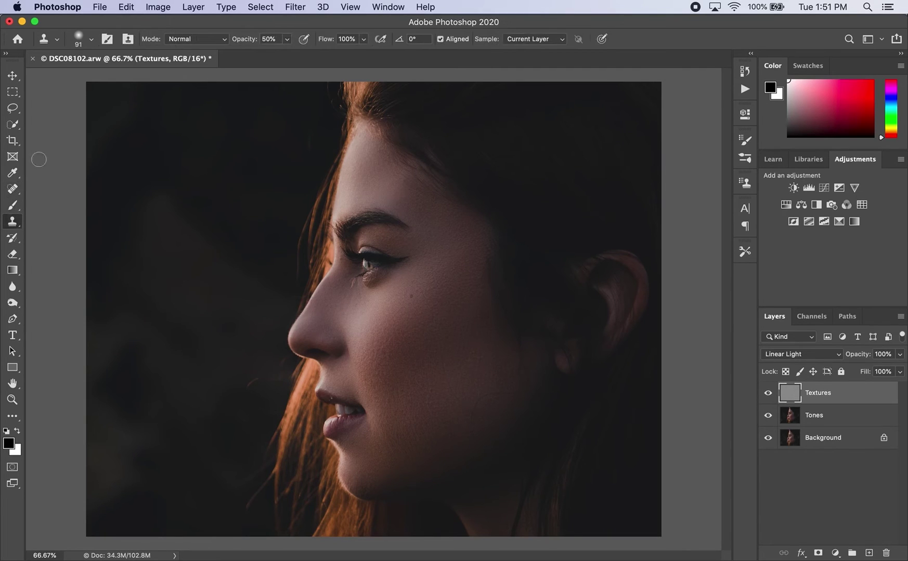
{"action": "left_click", "coordinate": [287, 39]}
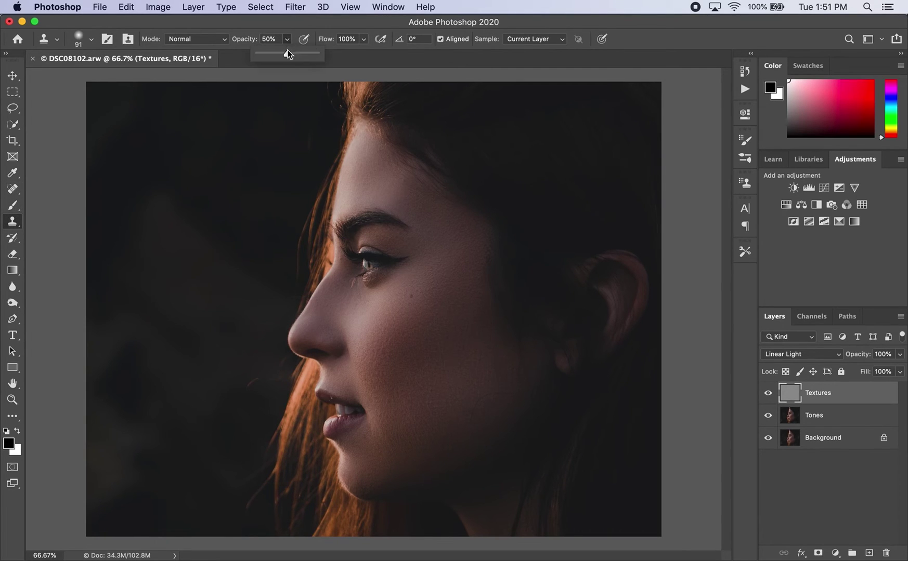
{"action": "left_click", "coordinate": [427, 374], "text": "alt"}
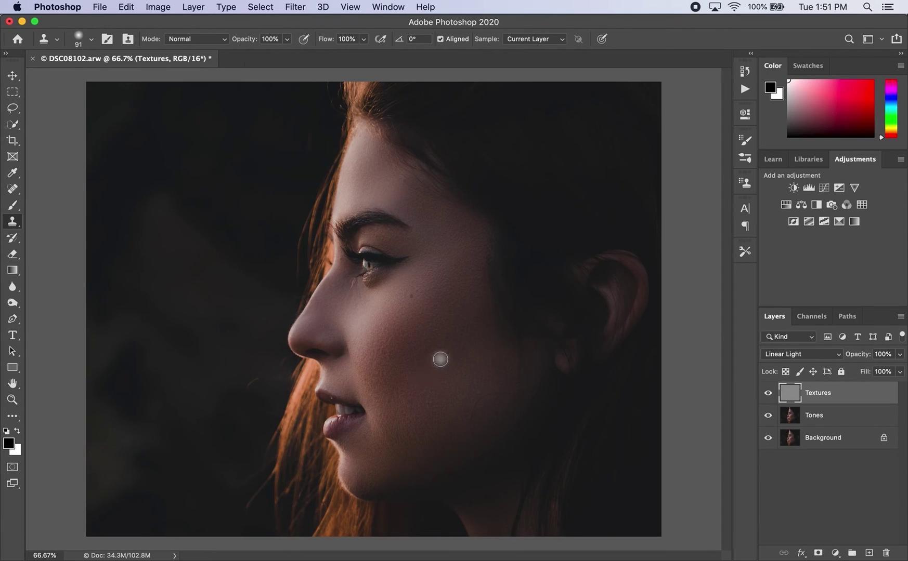
{"action": "left_click_drag", "start_coordinate": [442, 361], "coordinate": [453, 403]}
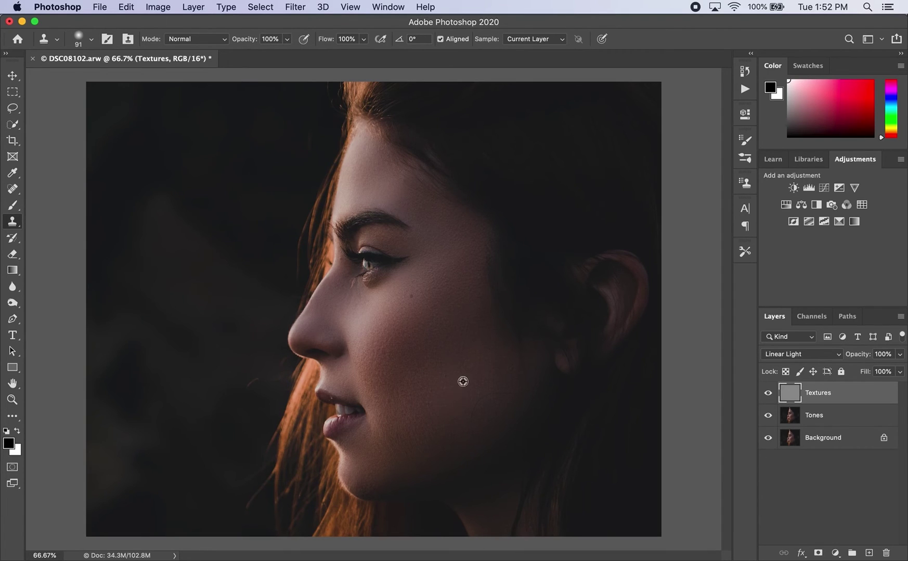
{"action": "left_click", "coordinate": [446, 425], "text": "alt"}
{"action": "mouse_move", "coordinate": [469, 428]}
{"action": "left_mouse_down"}
{"action": "mouse_move", "coordinate": [454, 410]}
{"action": "mouse_move", "coordinate": [481, 394]}
{"action": "left_mouse_up"}
- Zoom to 100% and set the Clone Stamp to a 25 px brush at 43% opacity
{"action": "key", "text": "super+1"}
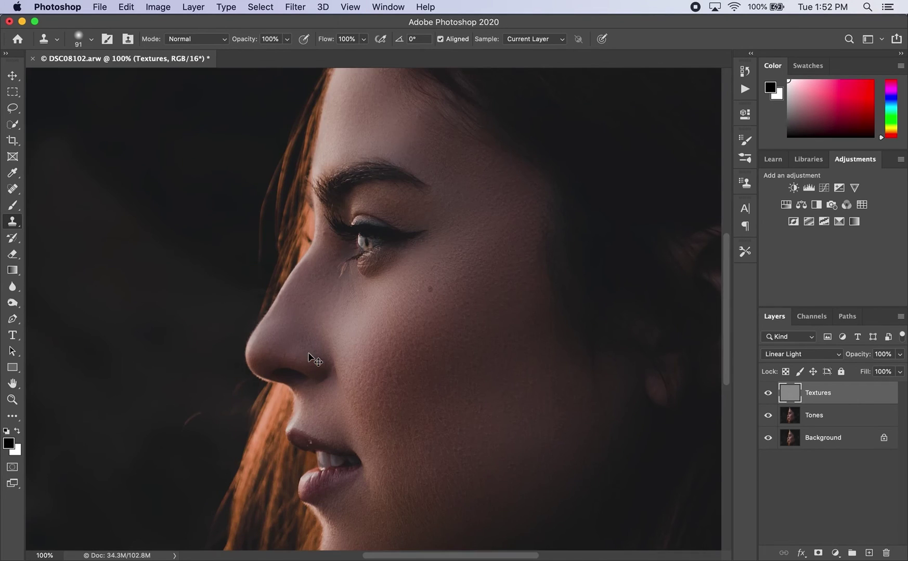
{"action": "scroll", "coordinate": [312, 358], "scroll_direction": "down", "scroll_amount": 5}
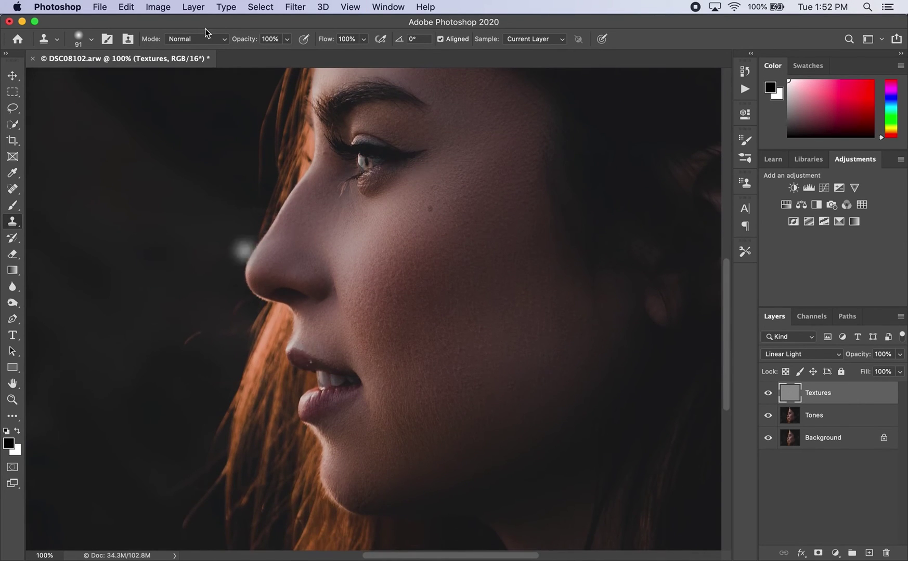
{"action": "left_click", "coordinate": [91, 39]}
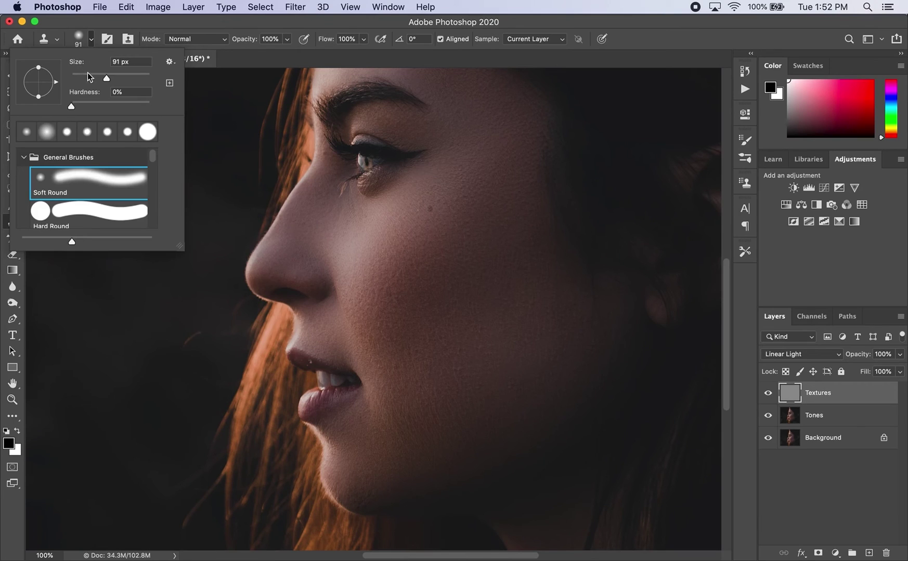
{"action": "left_click", "coordinate": [87, 74]}
{"action": "left_click", "coordinate": [81, 75]}
{"action": "left_click", "coordinate": [300, 360]}
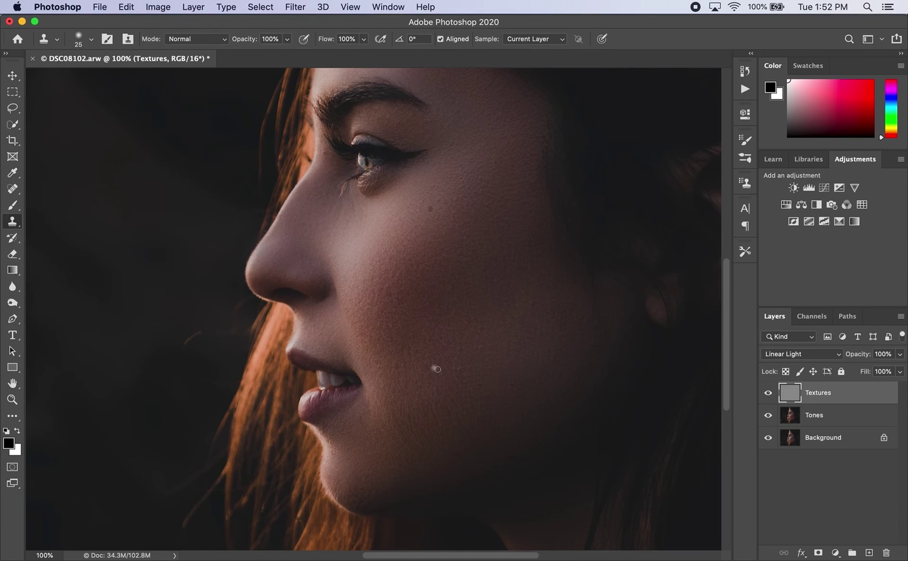
{"action": "left_click", "coordinate": [287, 39]}
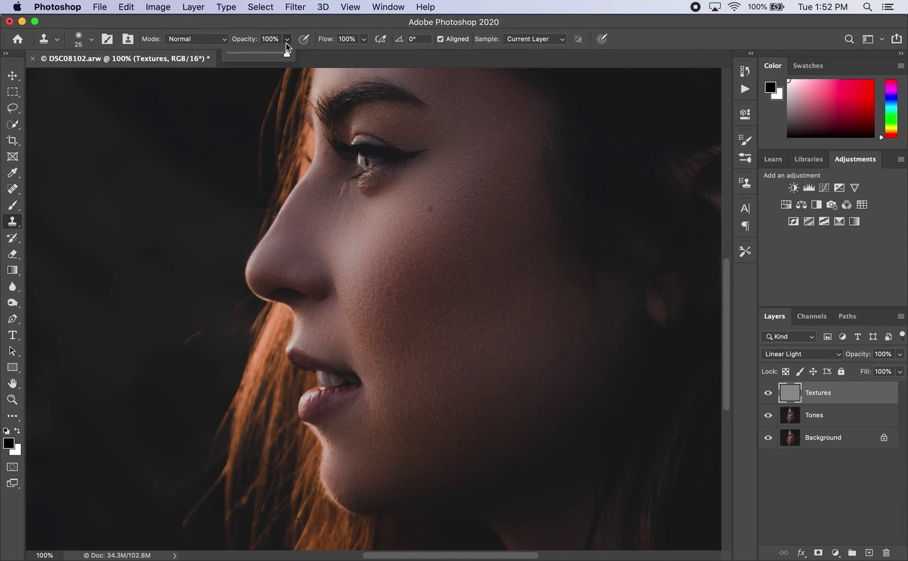
{"action": "left_click", "coordinate": [255, 54]}
{"action": "left_click", "coordinate": [294, 355]}
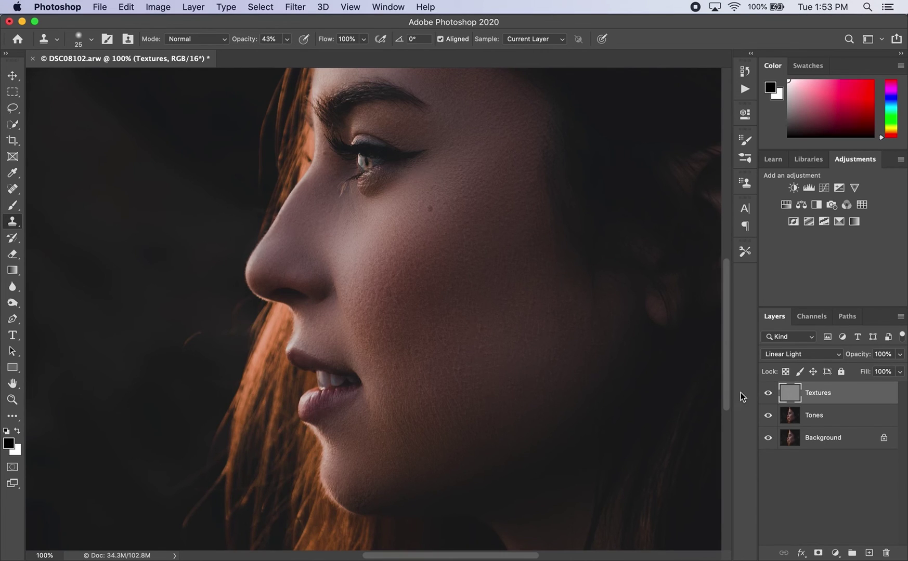
- Toggle between the original Background and the retouched skin to compare nose and lips, then restore all layers
{"action": "left_click", "coordinate": [767, 438]}
{"action": "left_click", "coordinate": [768, 438]}
{"action": "left_click", "coordinate": [768, 438], "text": "alt"}
{"action": "left_click", "coordinate": [768, 438], "text": "alt"}
{"action": "left_click", "coordinate": [768, 438], "text": "alt"}
{"action": "left_click", "coordinate": [768, 438], "text": "alt"}
{"action": "left_click", "coordinate": [768, 438], "text": "alt"}
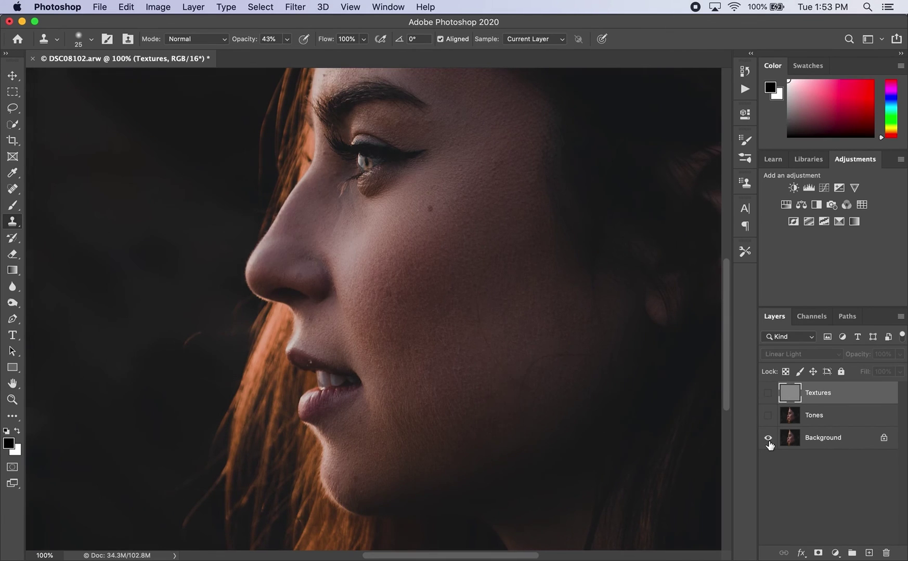
{"action": "left_click", "coordinate": [767, 439], "text": "alt"}
{"action": "left_click", "coordinate": [768, 439], "text": "alt"}
{"action": "left_click", "coordinate": [768, 439], "text": "alt"}
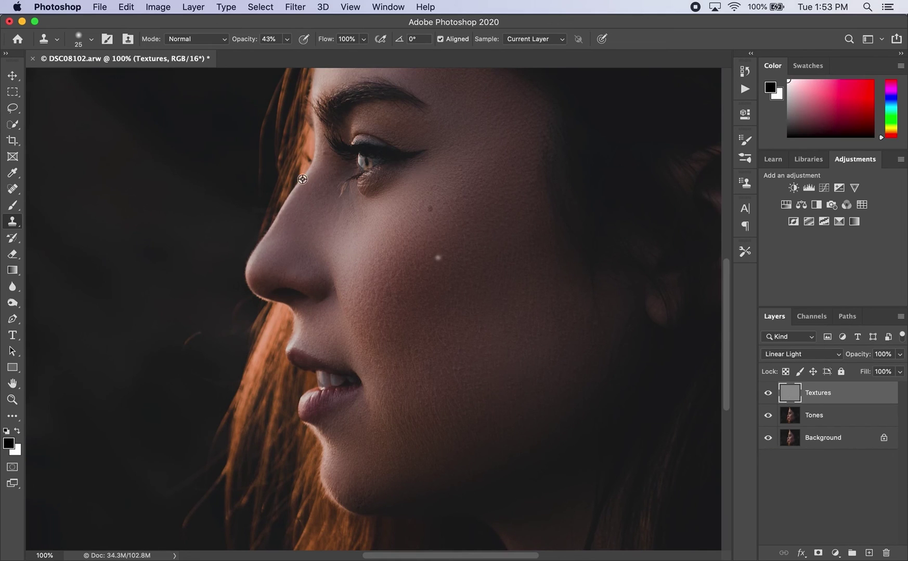
- Reset clone opacity to 100%, fit the photo, save DSC08102-Edit-2.psd and return to Lightroom
{"action": "key", "text": "0"}
{"action": "scroll", "coordinate": [414, 211], "scroll_direction": "up", "scroll_amount": 6}
{"action": "scroll", "coordinate": [413, 211], "scroll_direction": "right", "scroll_amount": 5}
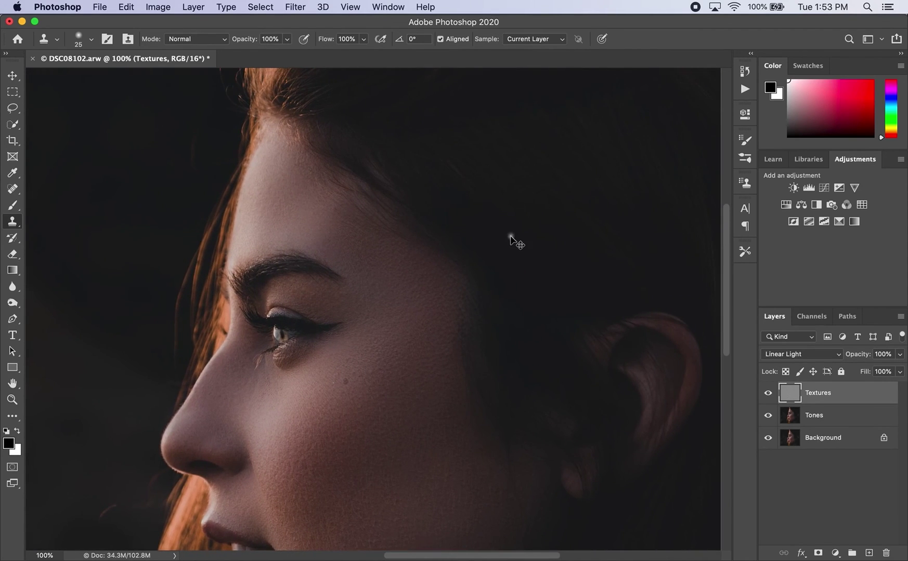
{"action": "key", "text": "super+minus"}
{"action": "key", "text": "super+s"}
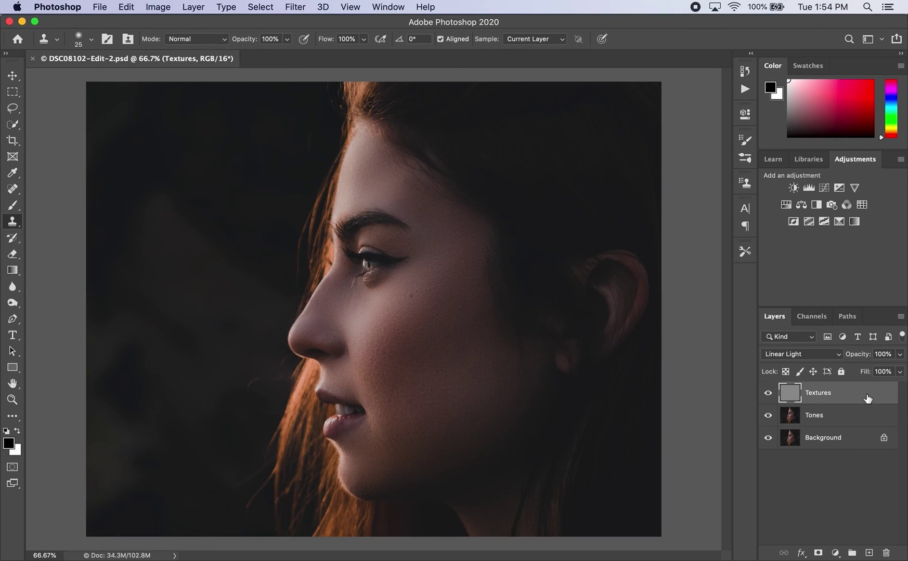
{"action": "key", "text": "super+Tab"}
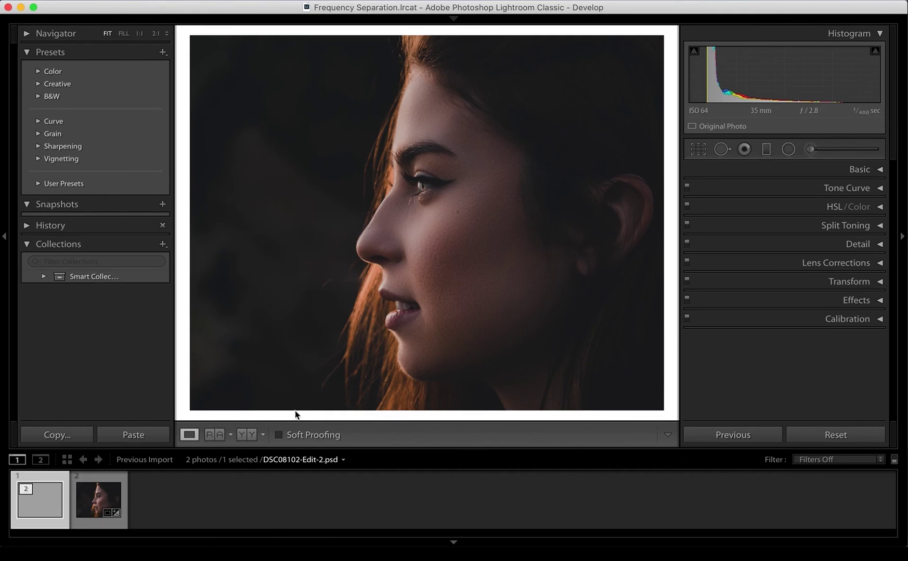
- Flip between the original DSC08102.arw and the retouched DSC08102-Edit-2.psd, ending on the PSD
{"action": "left_click", "coordinate": [96, 507]}
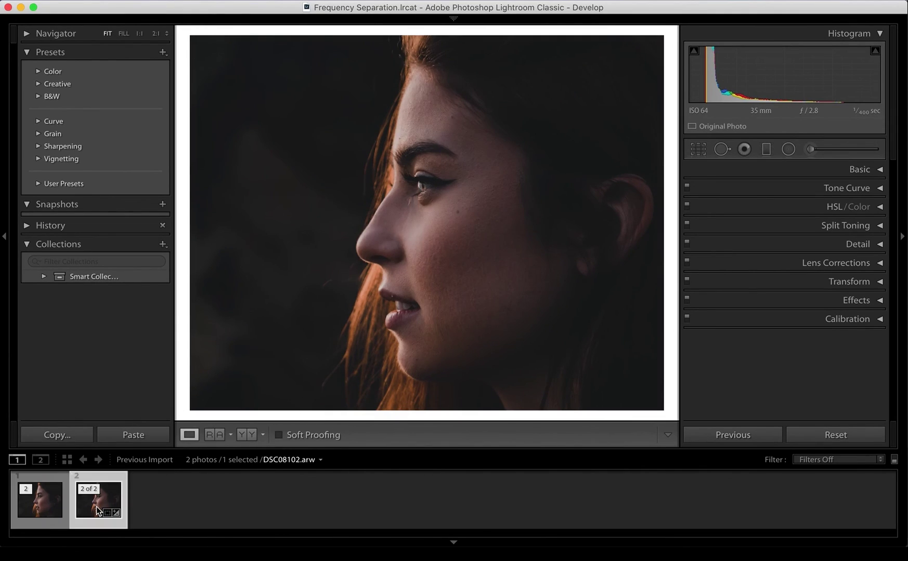
{"action": "key", "text": "Left"}
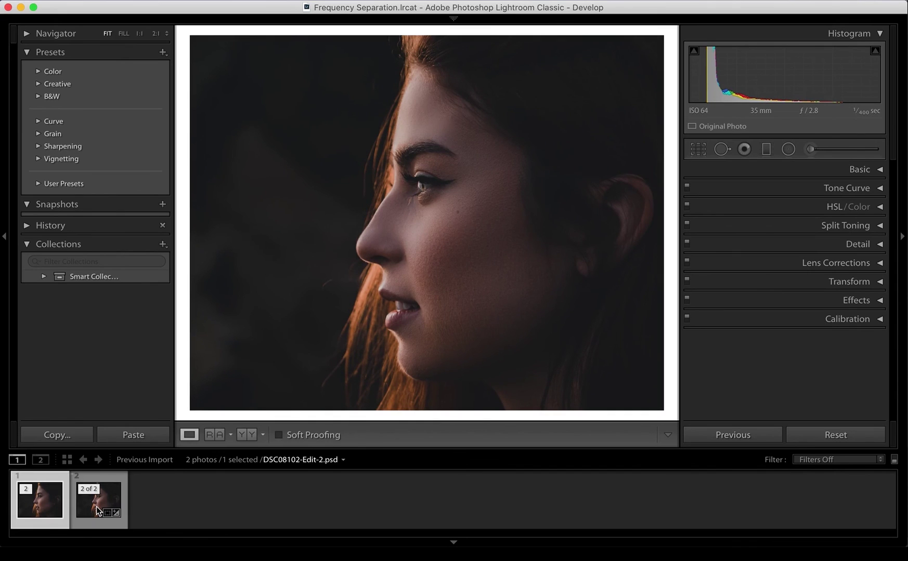
{"action": "key", "text": "Right"}
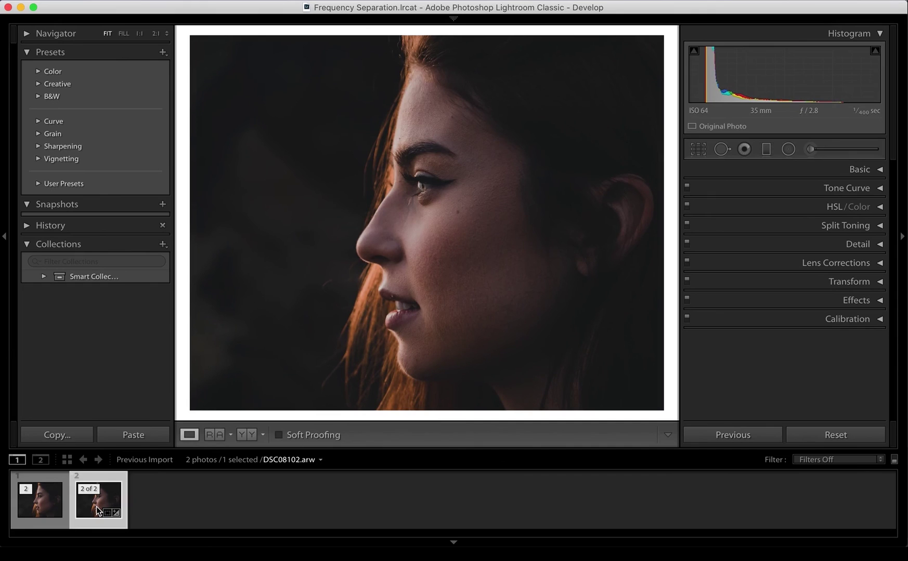
{"action": "key", "text": "Left"}
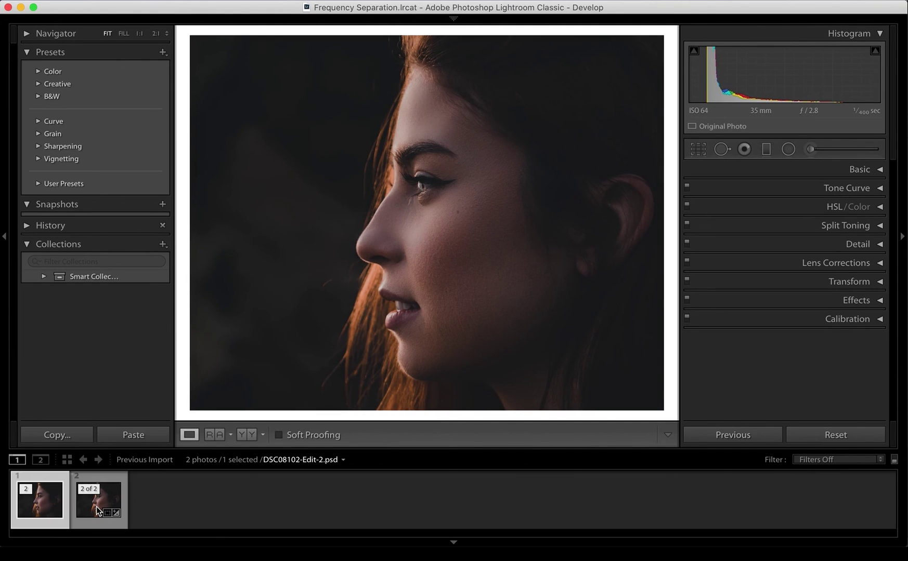